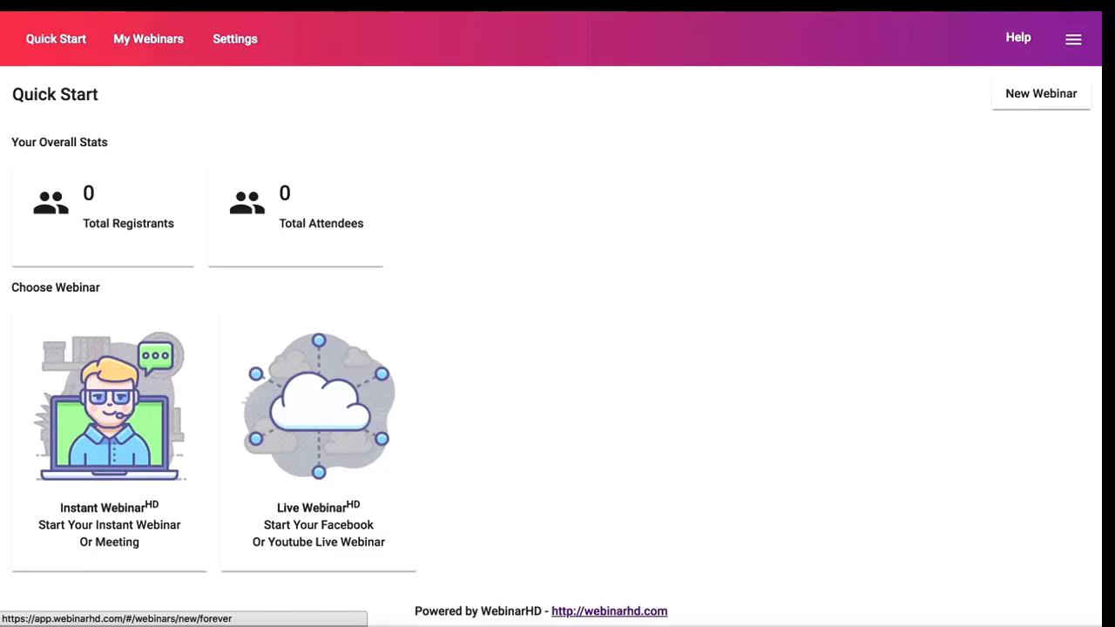
Check the Instant and Live new-webinar options, then open the WebinarHD help center.
left_click(1018, 96)
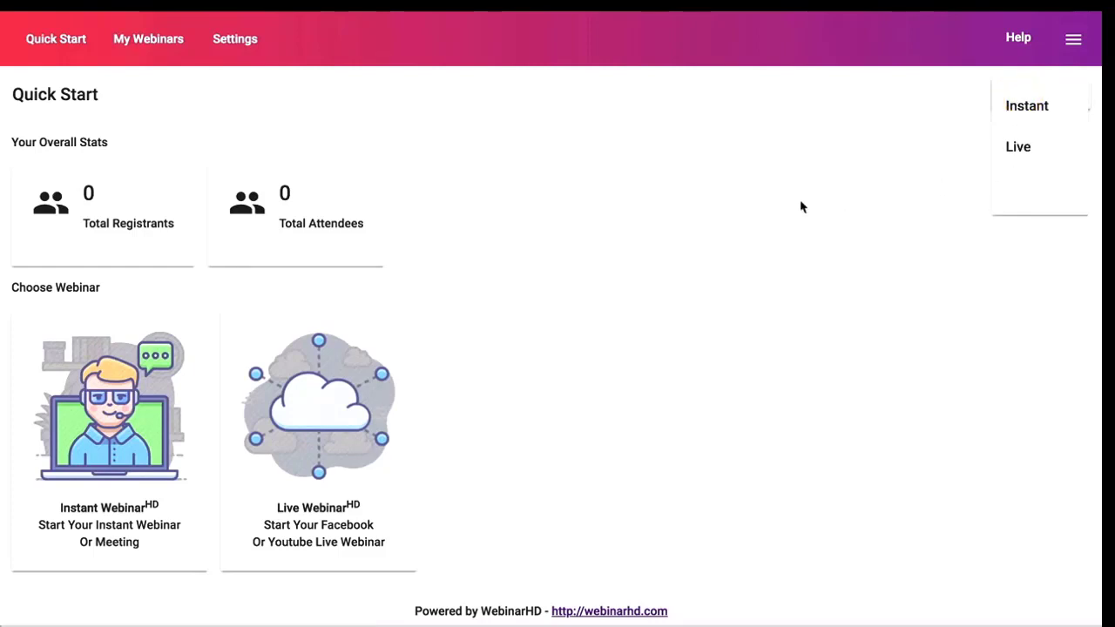
left_click(1018, 40)
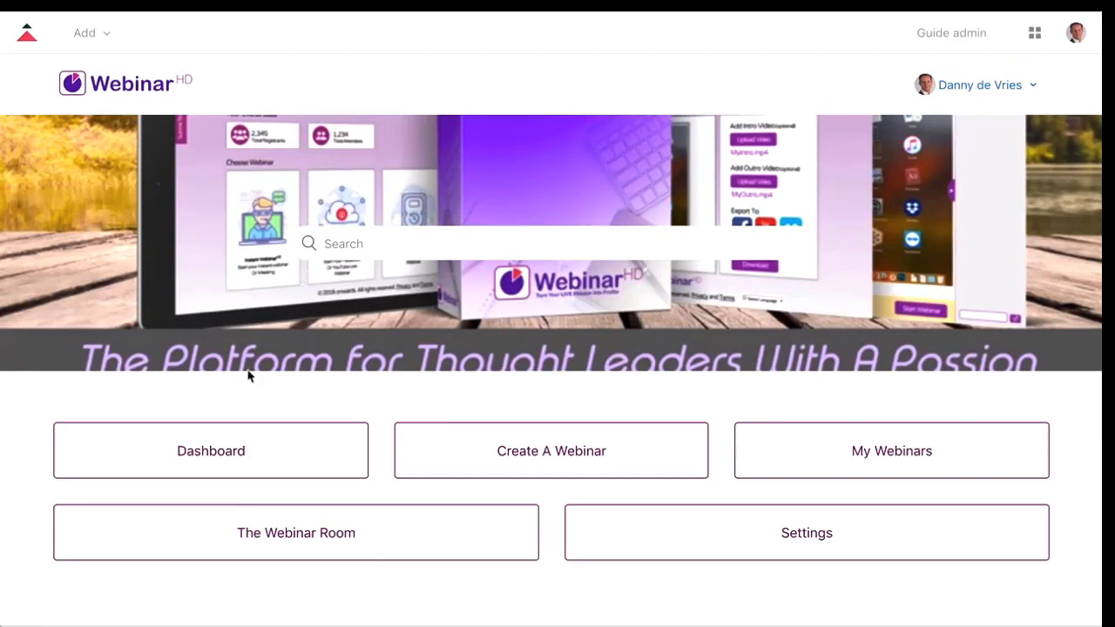
Read the Dashboard / Quick Start help article, then return to the WebinarHD Quick Start page.
left_click(235, 453)
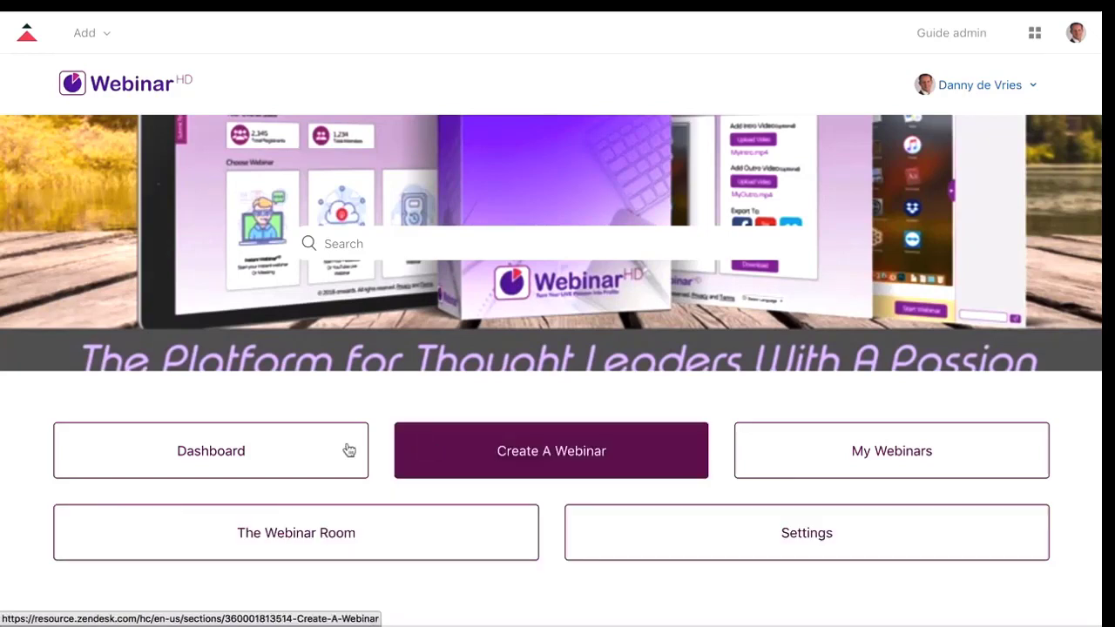
left_click(260, 454)
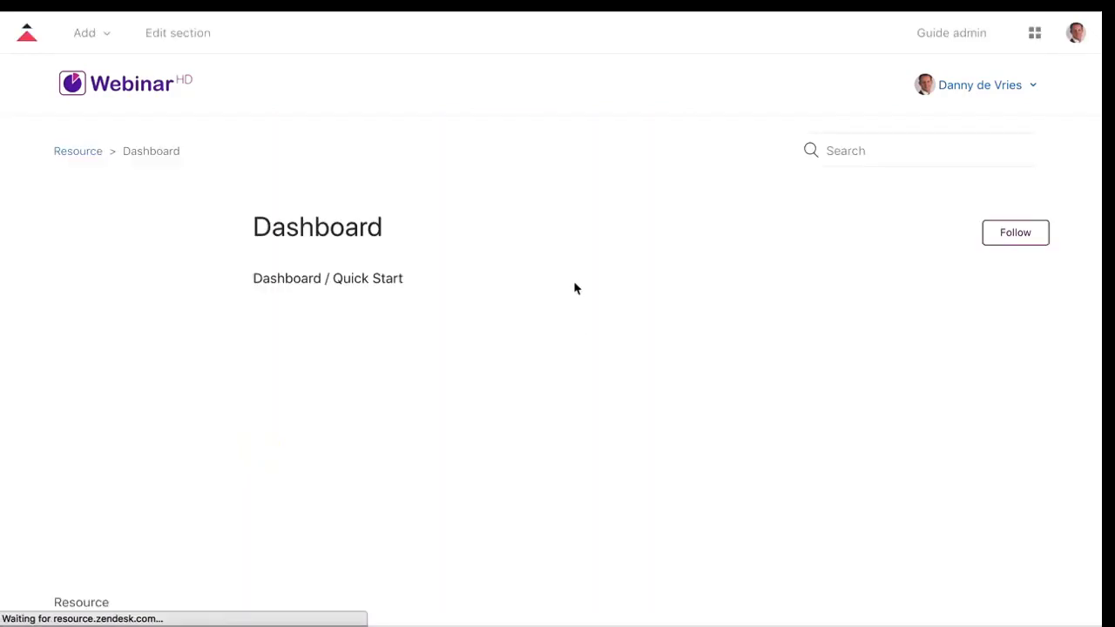
left_click(298, 279)
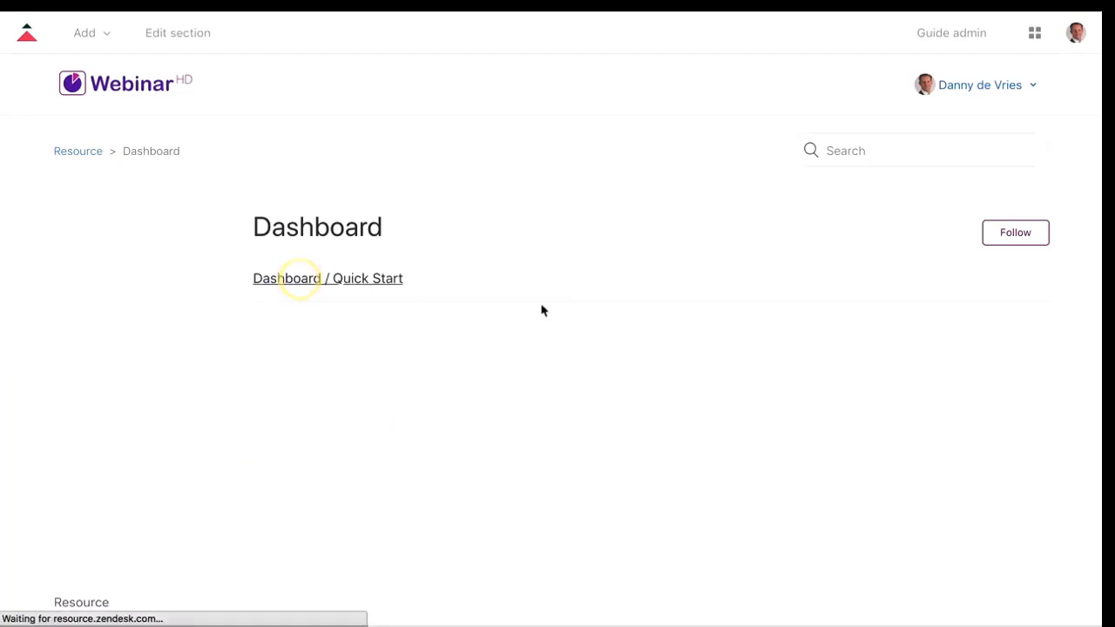
scroll(533, 318, "down", 7)
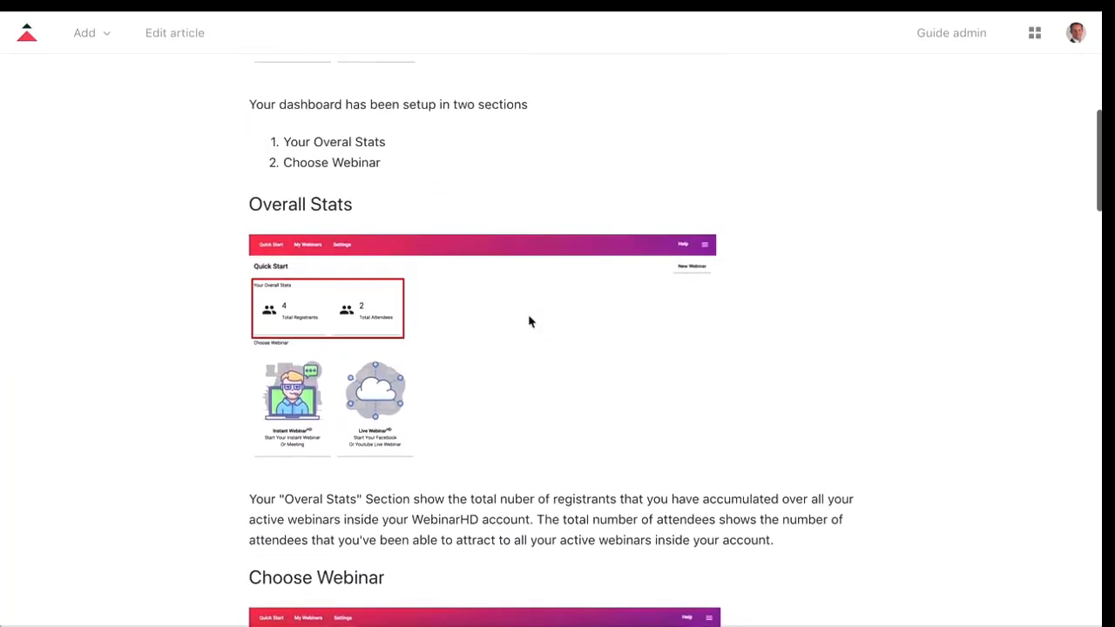
scroll(346, 166, "up", 4)
scroll(345, 166, "up", 1)
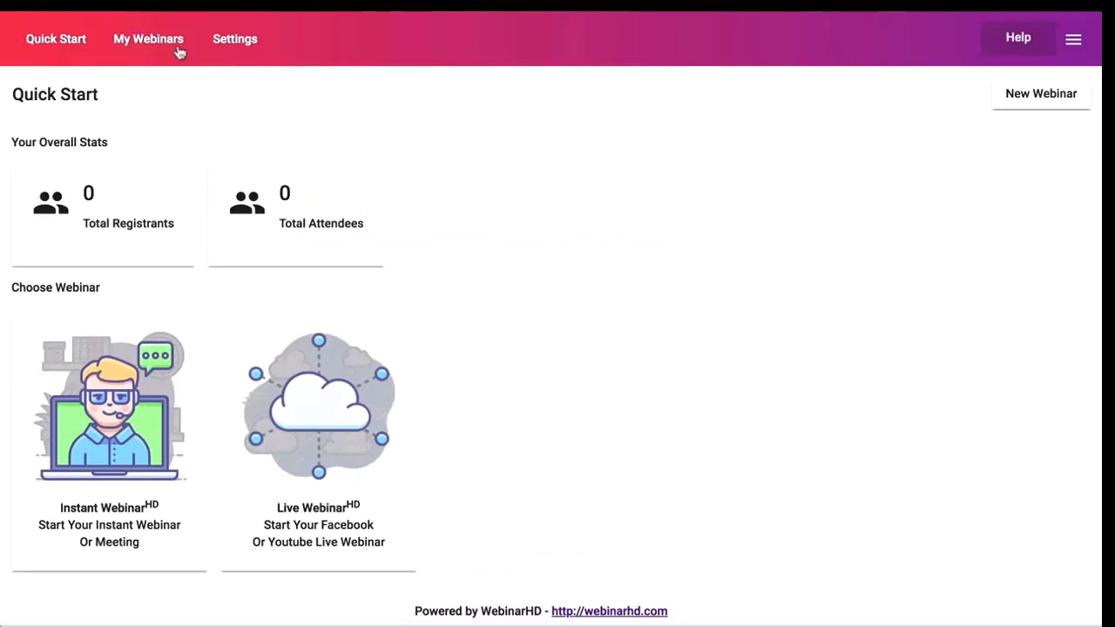
View the Profile settings, then start a new Instant Webinar from Quick Start.
left_click(1077, 43)
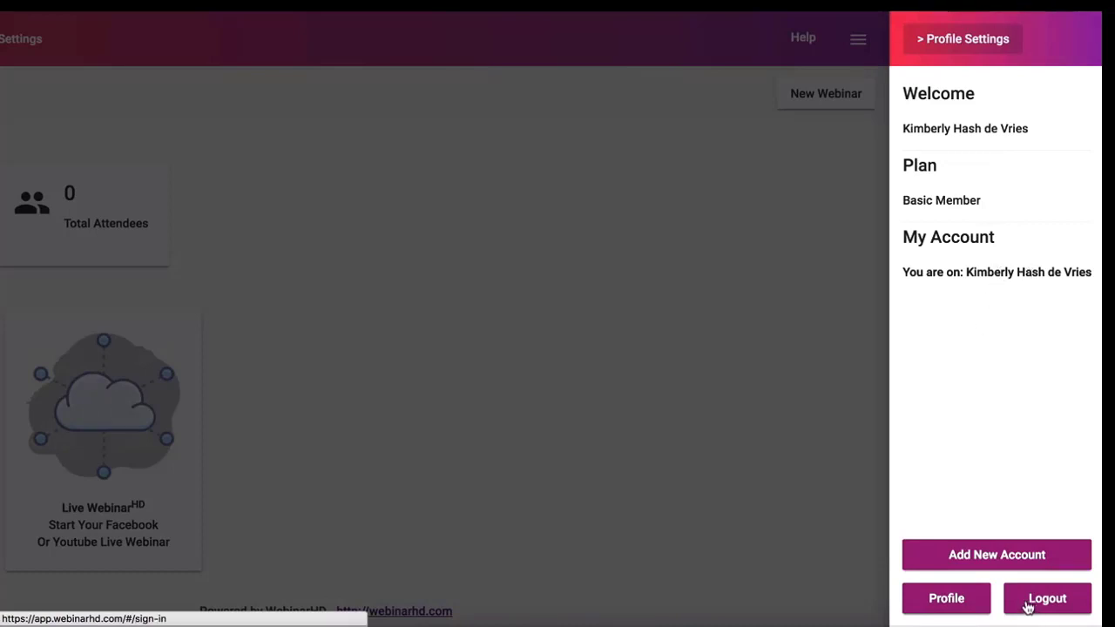
left_click(948, 601)
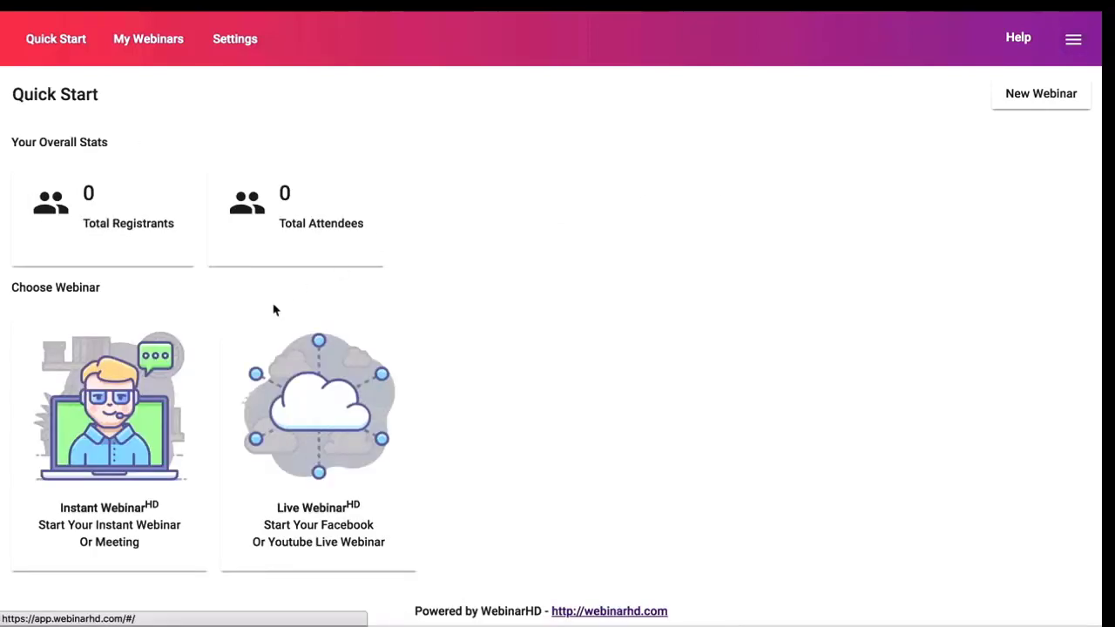
left_click(118, 446)
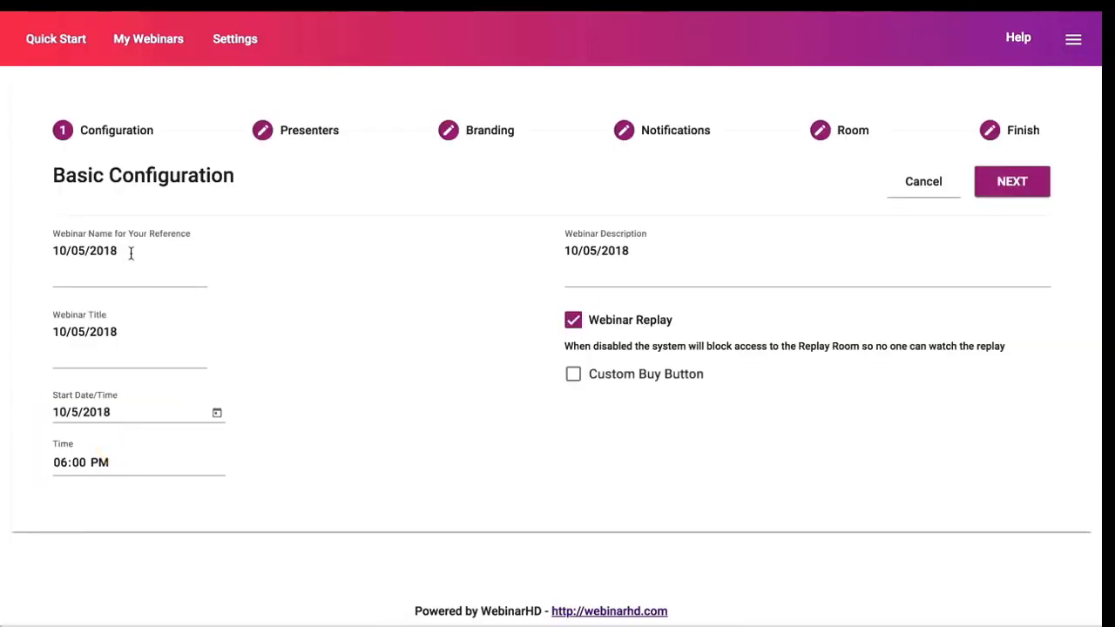
Replace the placeholder date in the webinar name with 'Q&A Webinar'.
left_click_drag(131, 252, 17, 253)
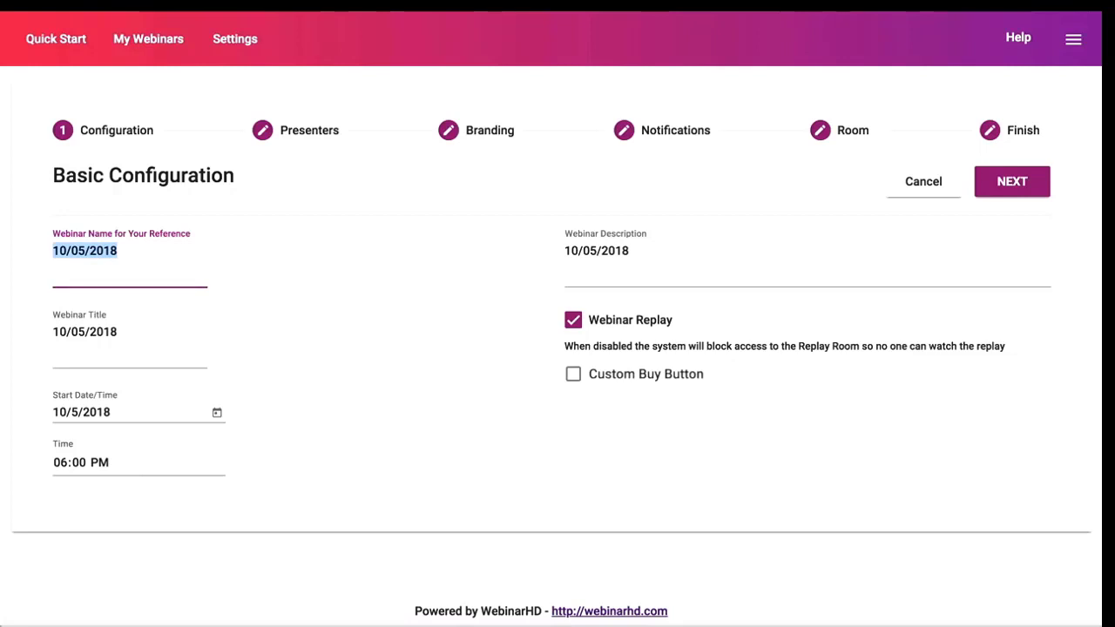
type("Q7A")
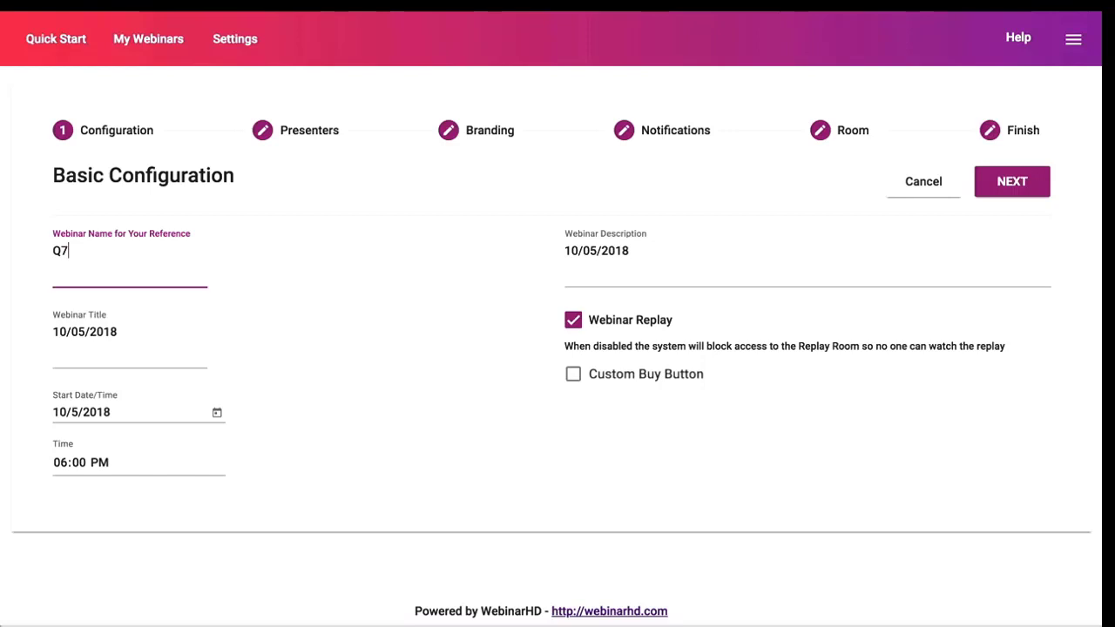
key("BackSpace")
key("BackSpace")
type("&A Webinar")
Set the webinar title to 'Q&A Monthtly Call'.
left_click(118, 332)
key("BackSpace")
key("BackSpace")
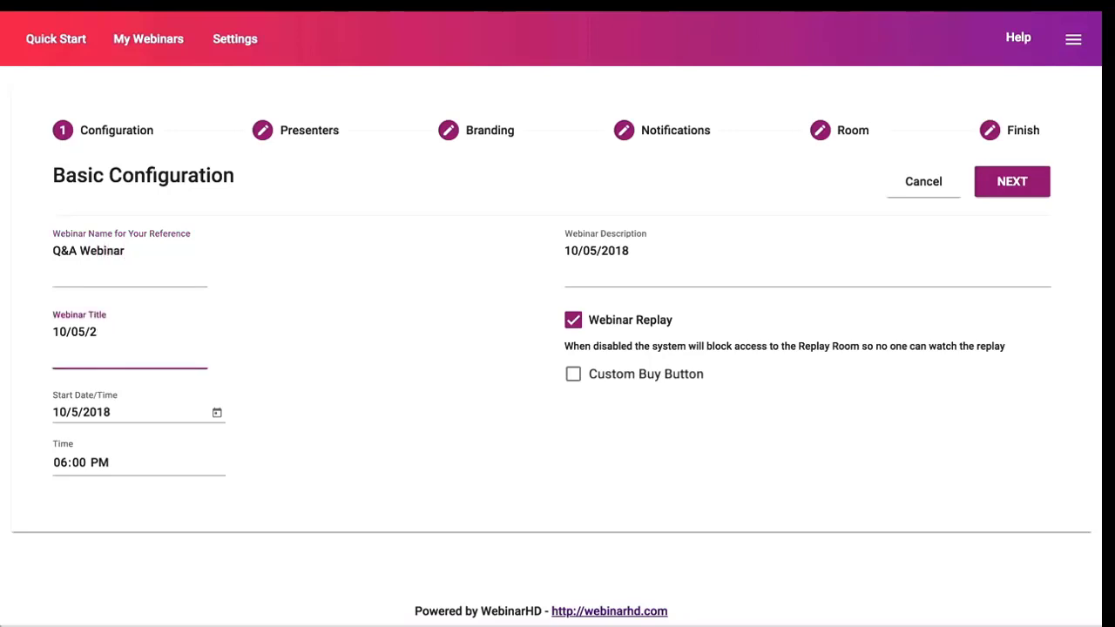
key("BackSpace")
key("BackSpace")
key("BackSpace")
type("Q&A")
type(" Montly")
type("htly Call")
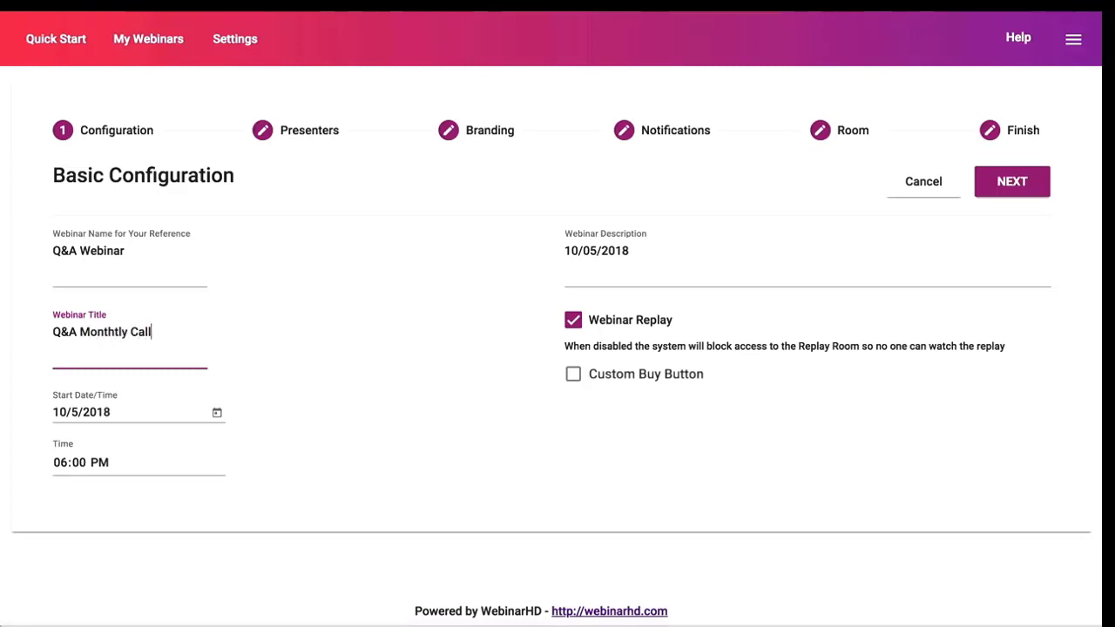
key("Tab")
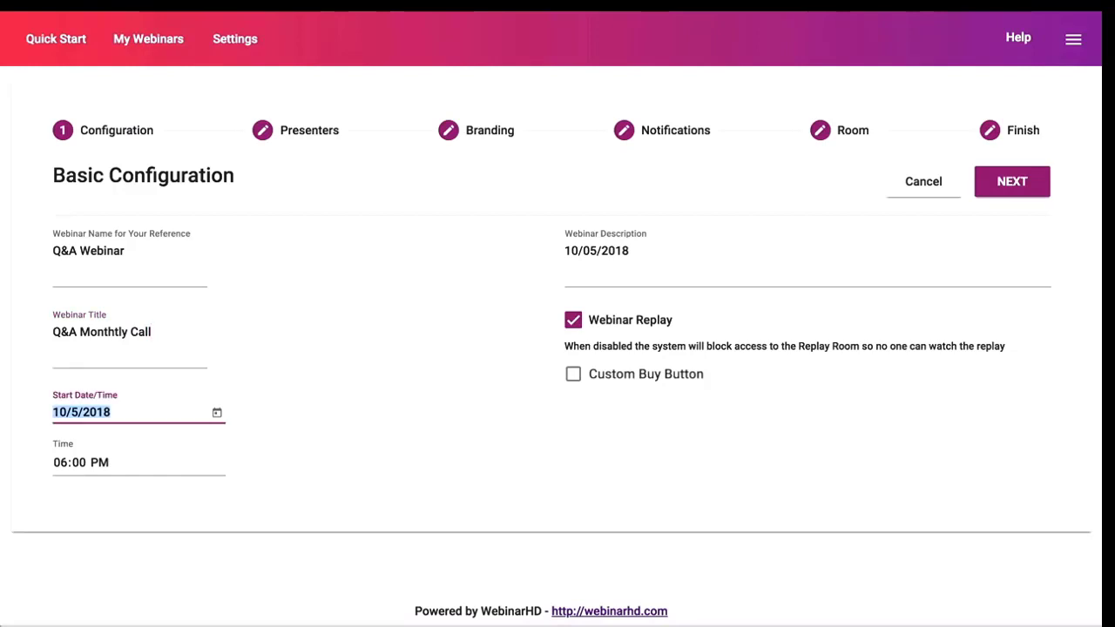
Set the start to October 8, 2018 at 03:00 PM.
left_click(217, 412)
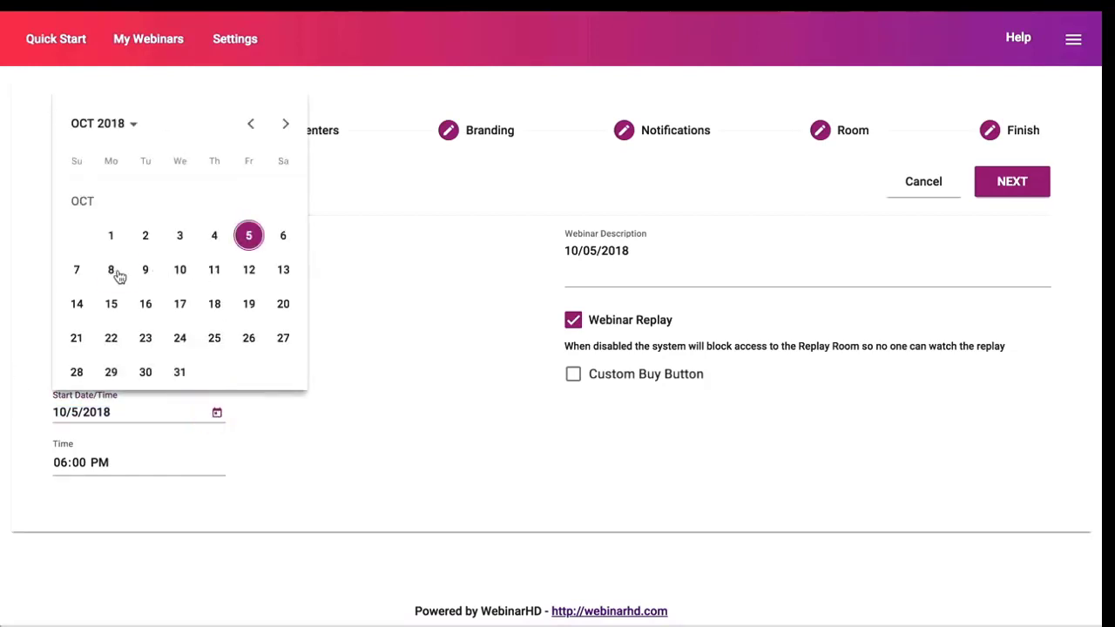
left_click(110, 269)
left_click(68, 470)
type("3")
Set the description to 'Q&A Monthly Call - Don't forget to come with your questions!'.
left_click(653, 258)
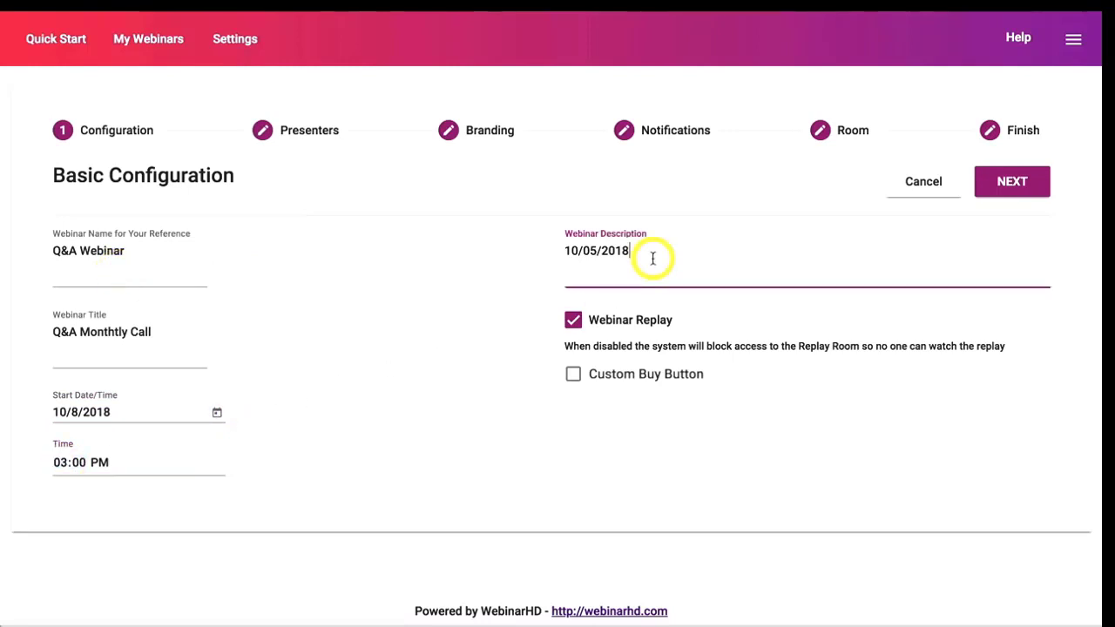
left_click_drag(645, 252, 566, 258)
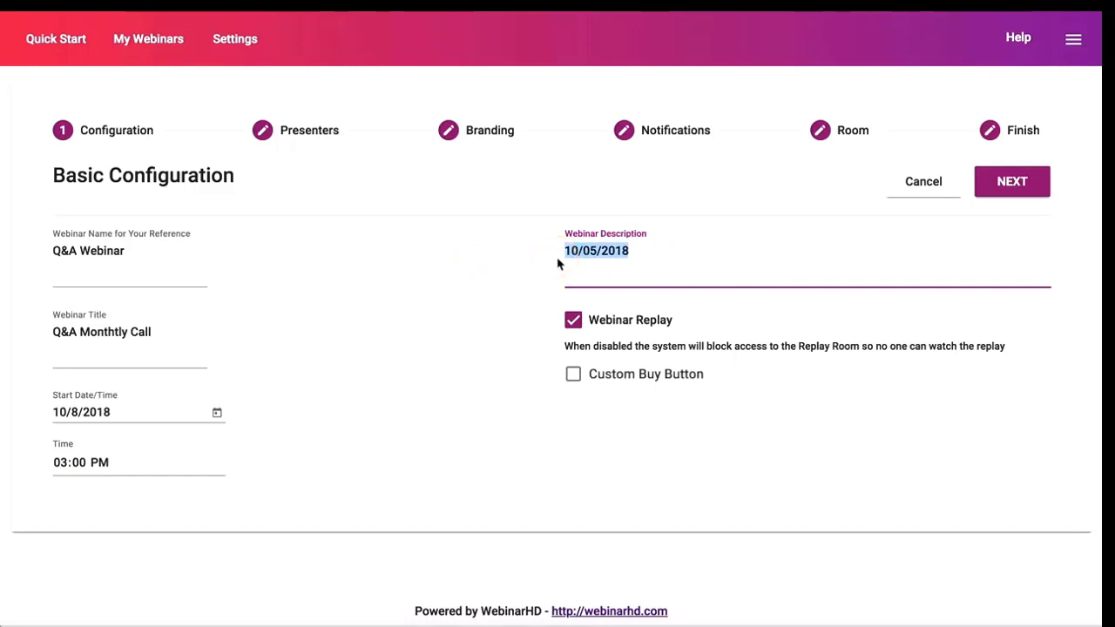
type("Q&A Monthly Call")
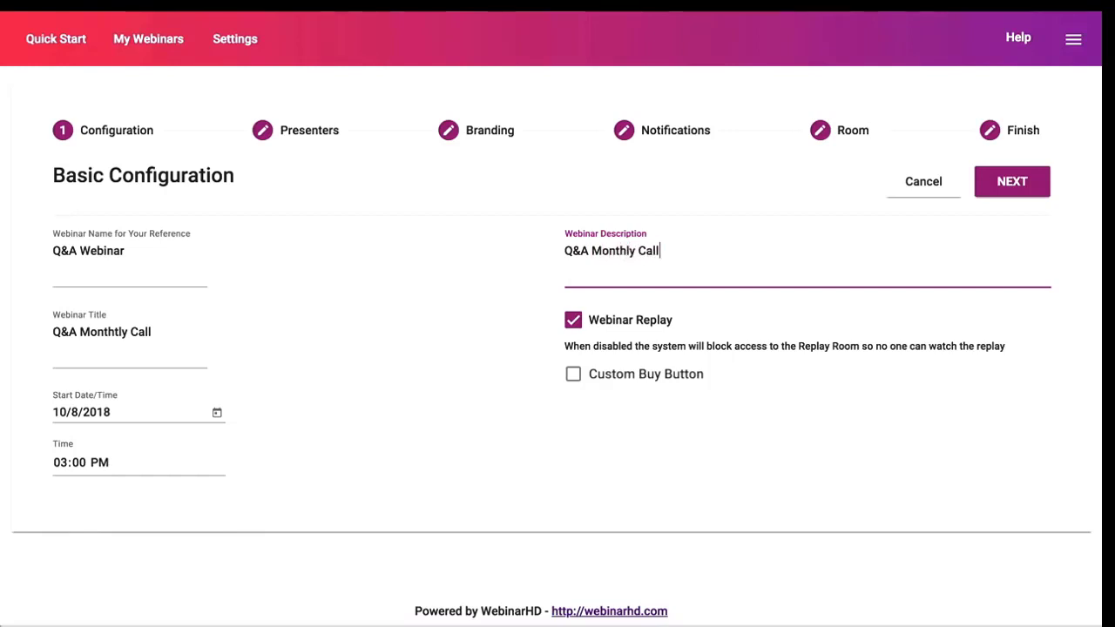
type(" - Don't forget to come with your que")
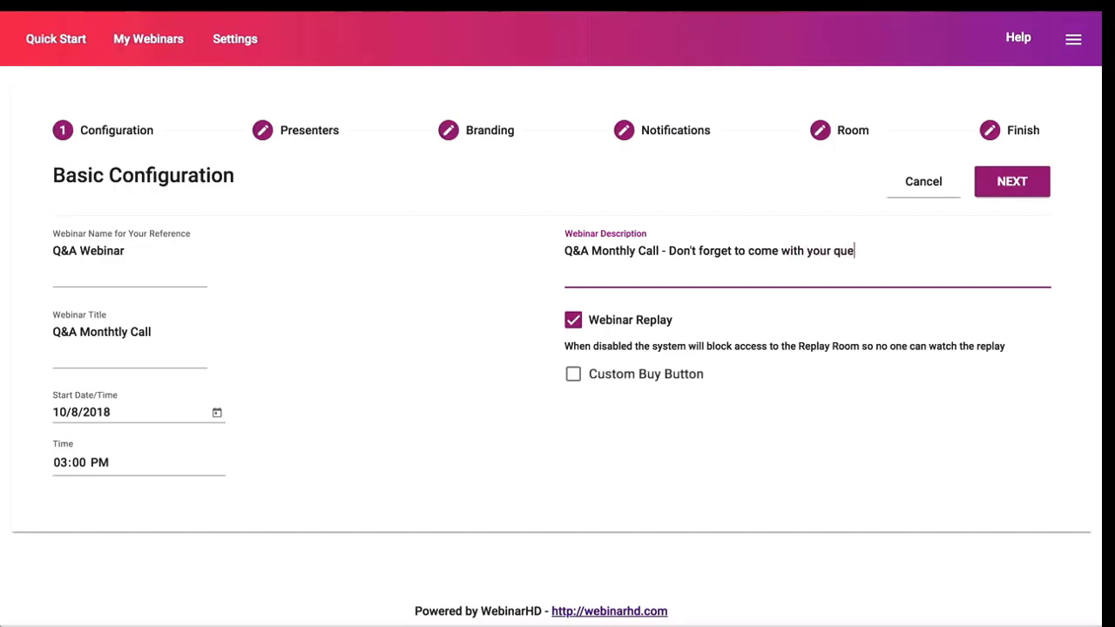
type("stions!")
left_click(593, 323)
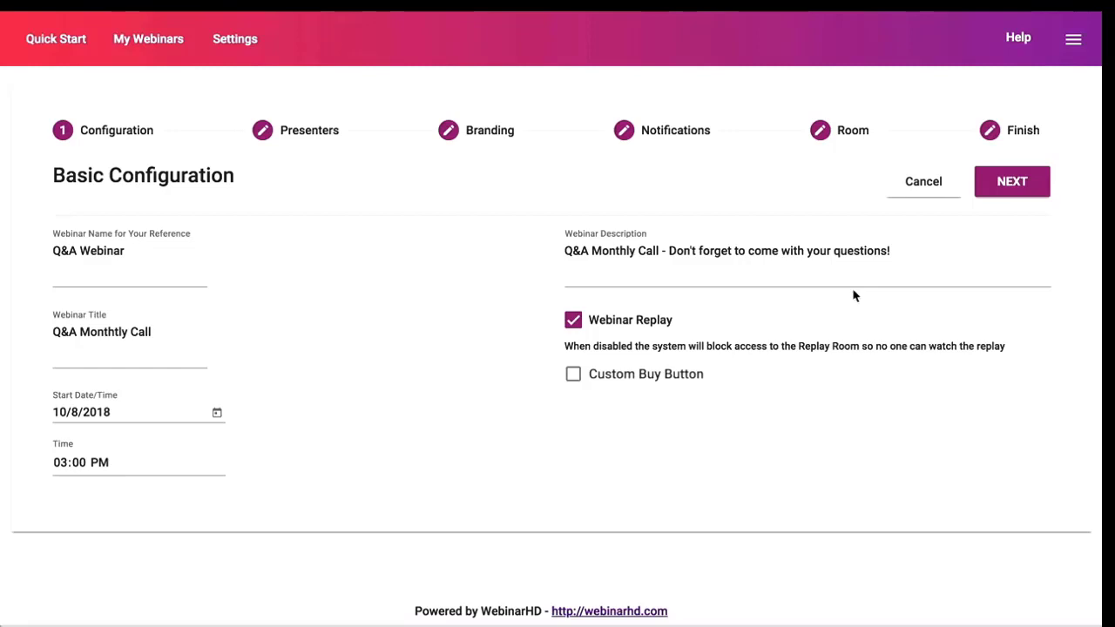
On the Presenters step, enter the presenter's full name and e-mail address.
left_click(1015, 183)
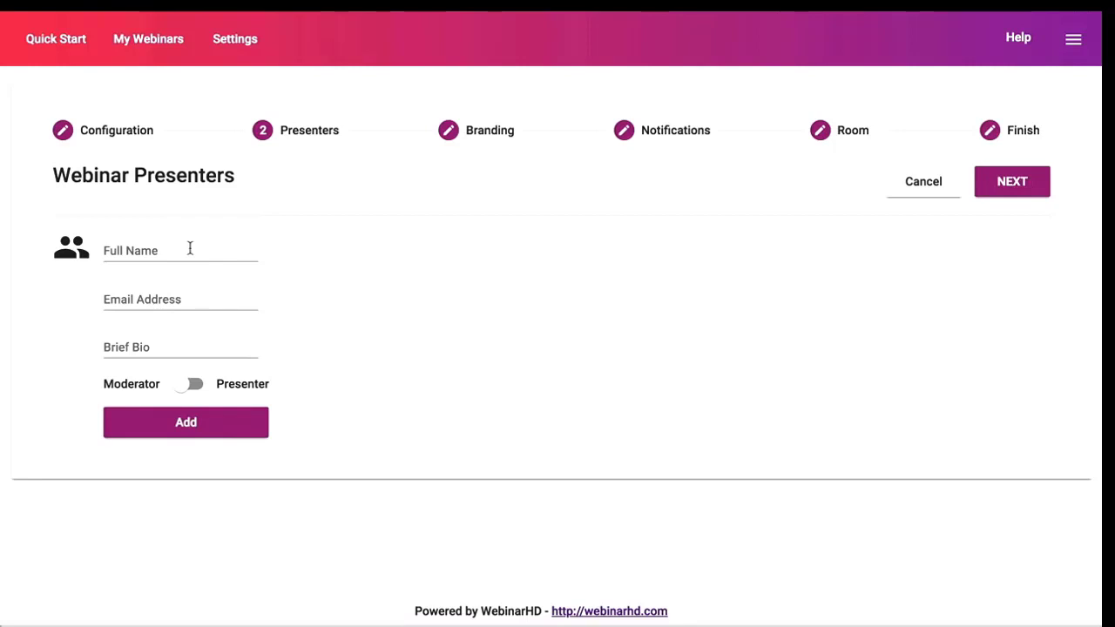
left_click(175, 252)
type("danny")
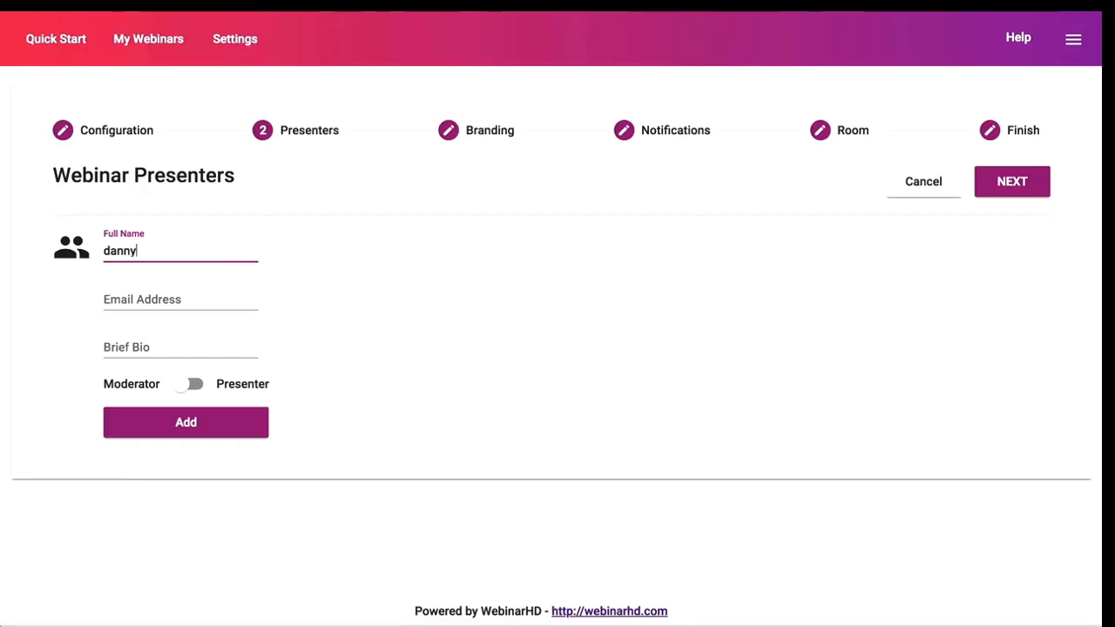
left_click(180, 299)
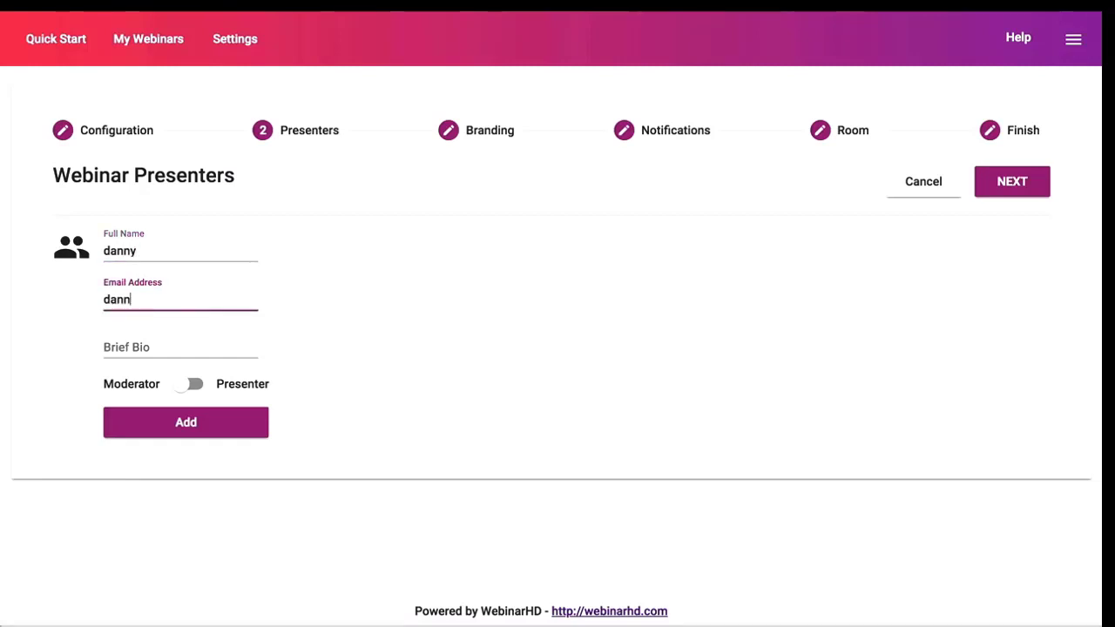
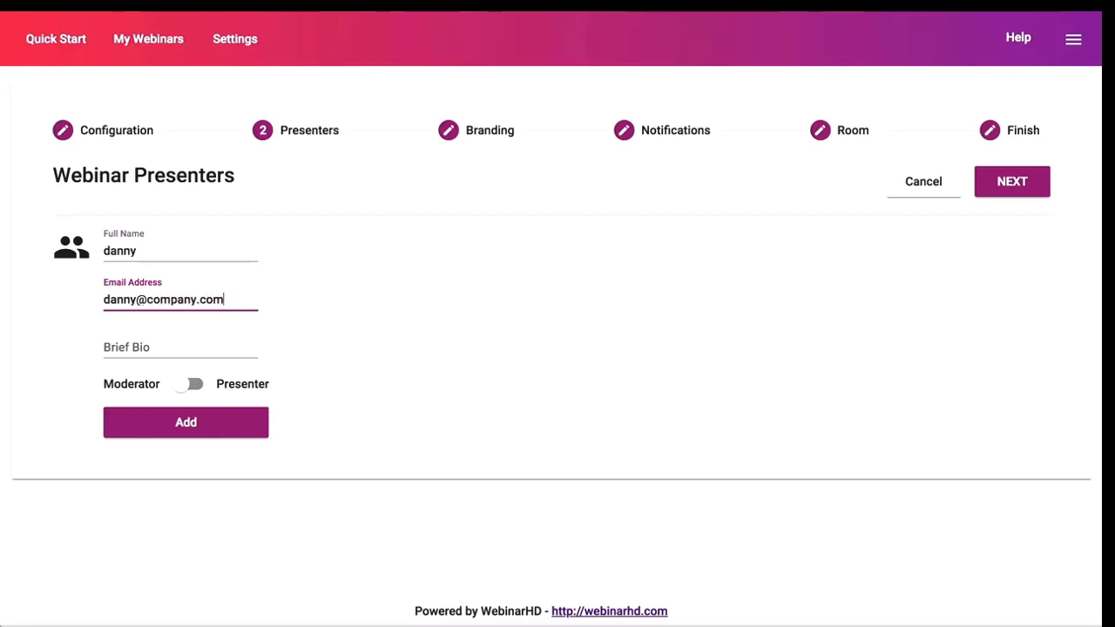
Give the presenter the bio 'Co-Host' and the Moderator role, and add them.
key("Tab")
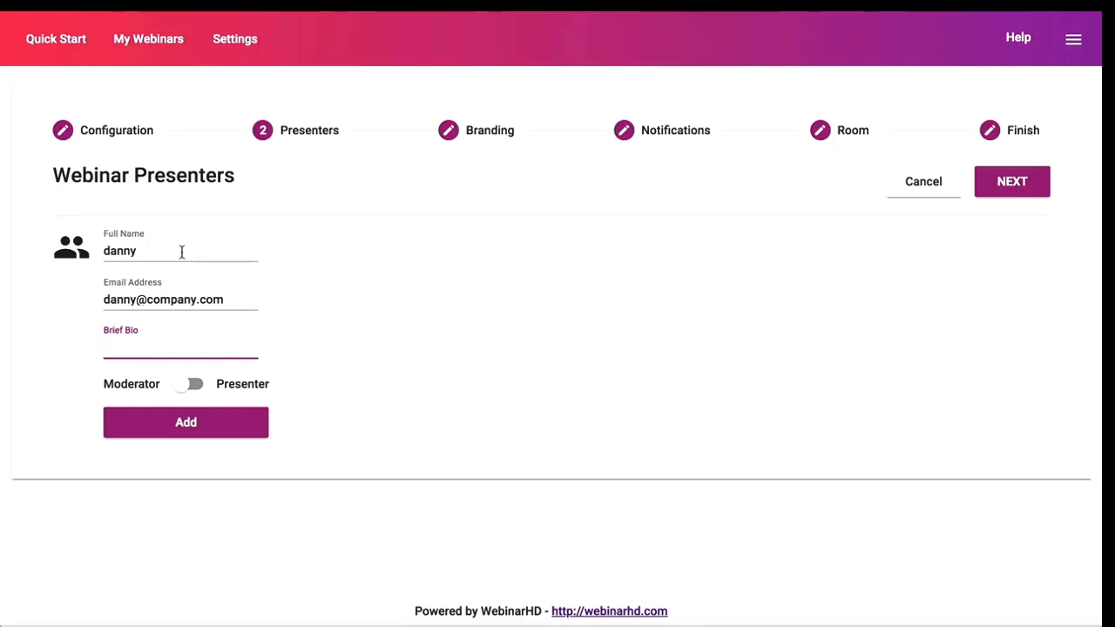
type("Co-Host")
left_click(194, 386)
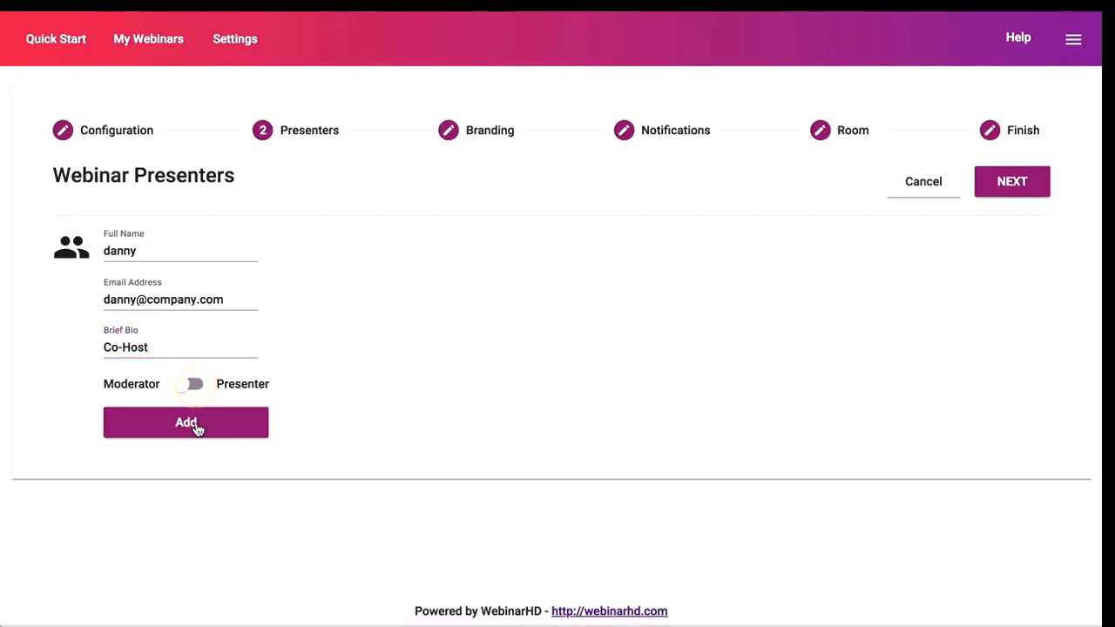
left_click(197, 426)
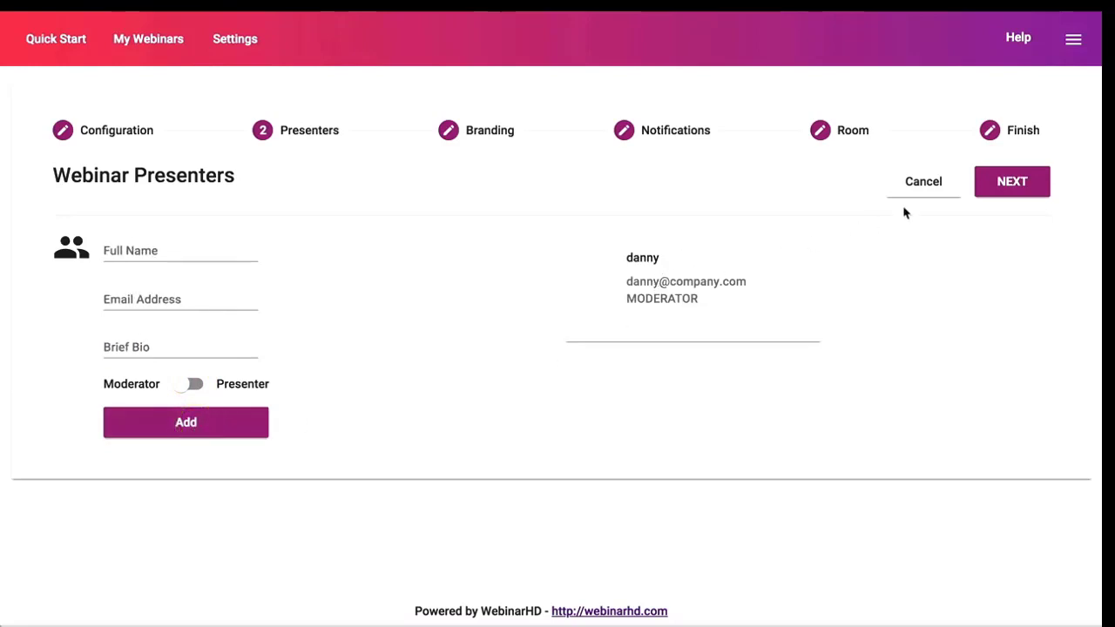
left_click(1018, 182)
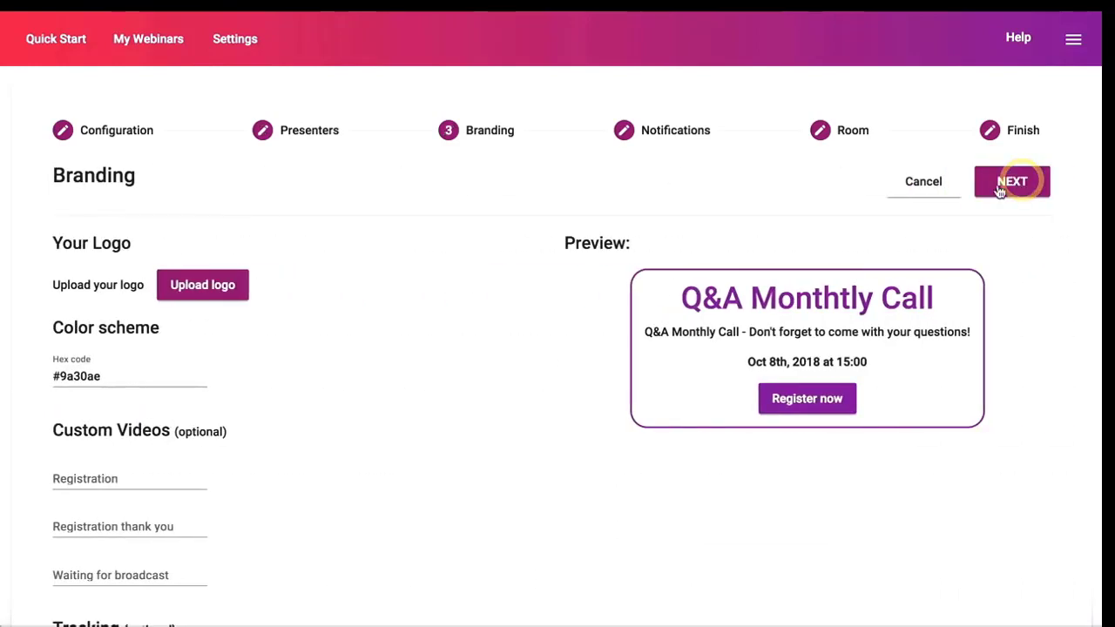
Upload WebinarHD Logo.png from the Webinar Project folder as the webinar logo.
left_click(201, 291)
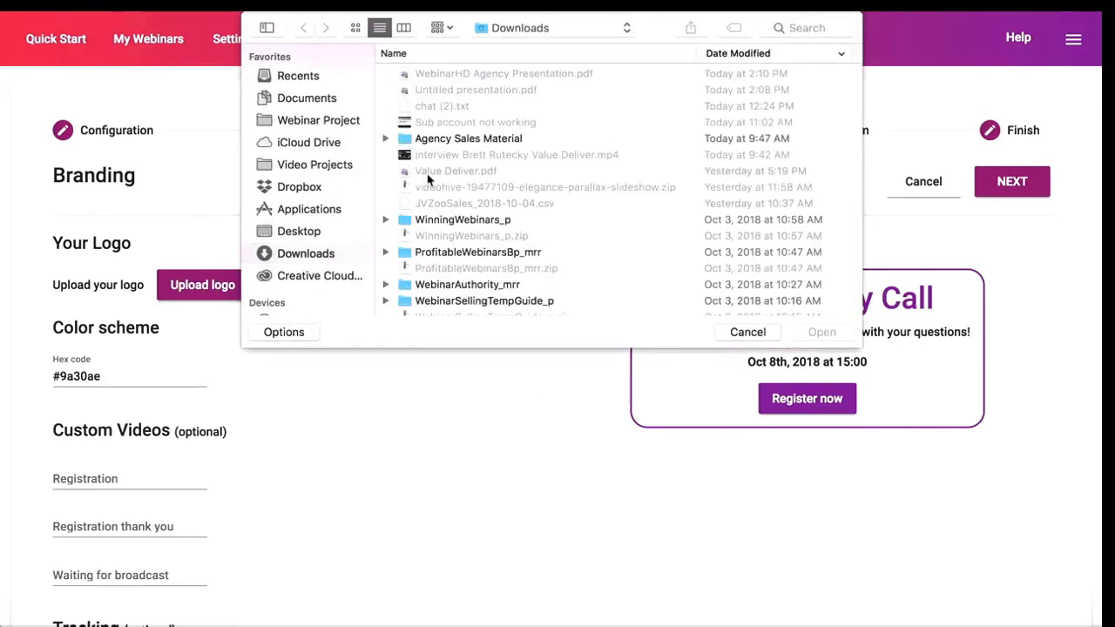
left_click(293, 123)
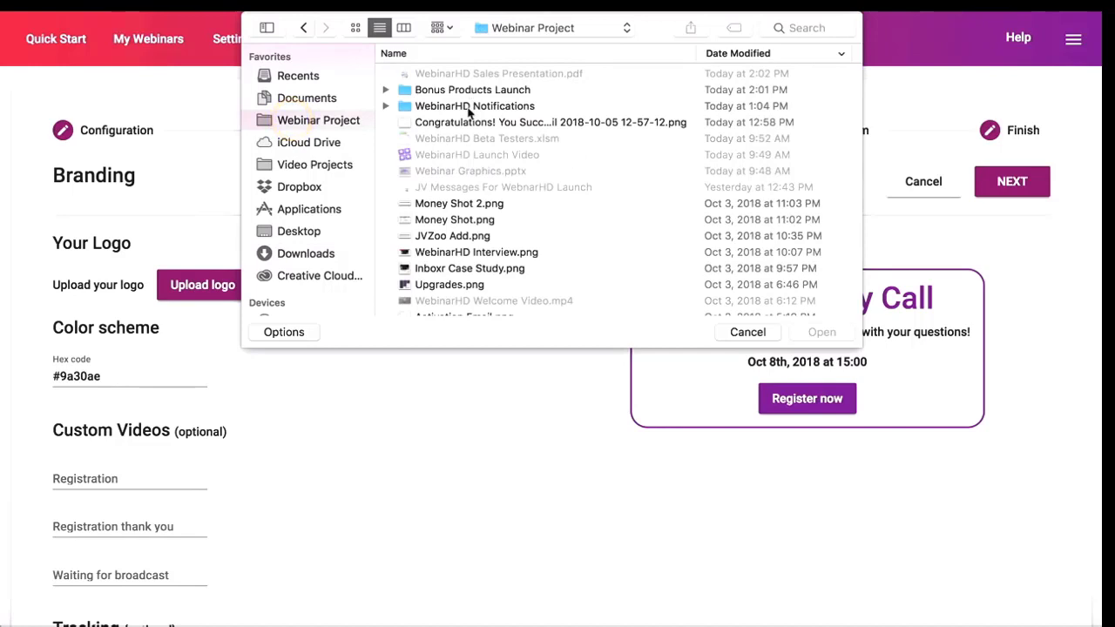
left_click(796, 28)
type("logog")
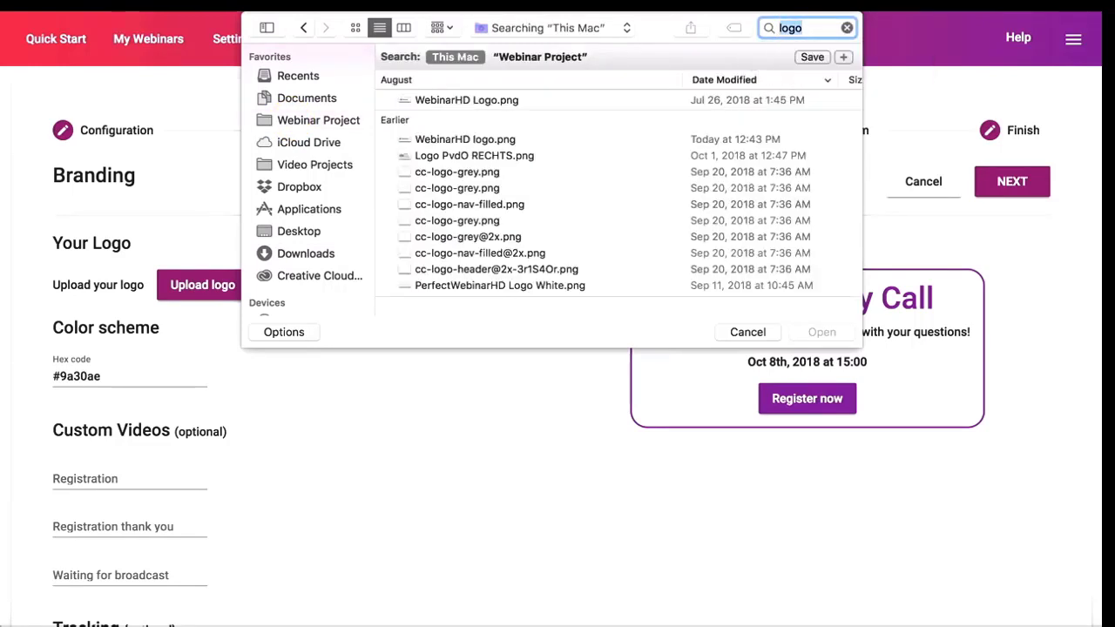
double_click(455, 99)
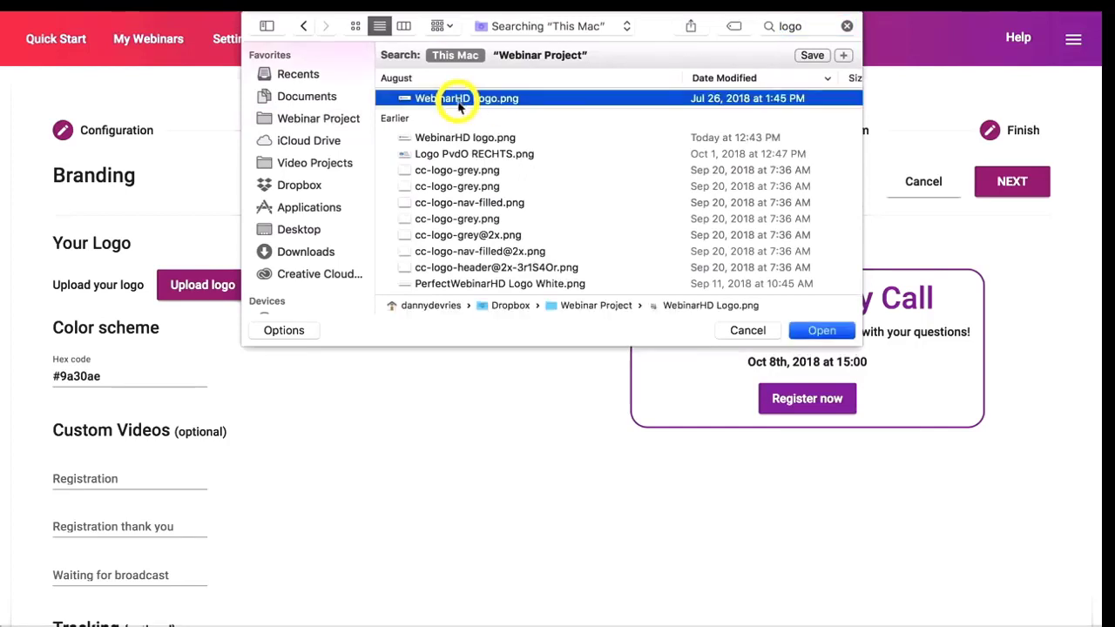
Review the #9a30ae colour scheme and the title, subtitle and time in the preview.
left_click(107, 376)
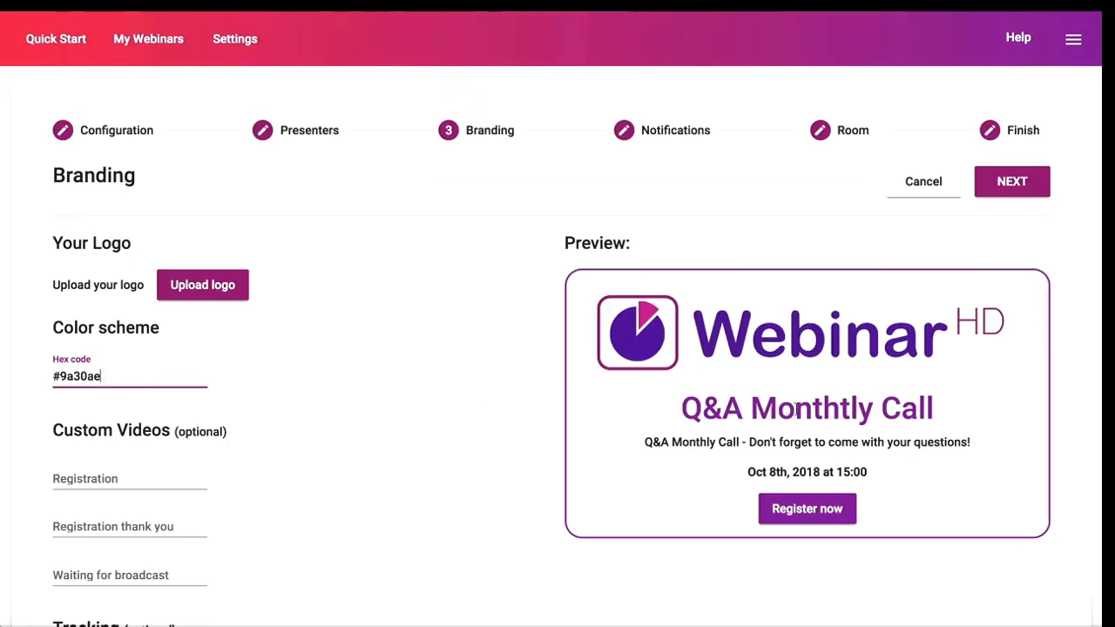
left_click_drag(691, 409, 918, 409)
left_click_drag(993, 443, 633, 444)
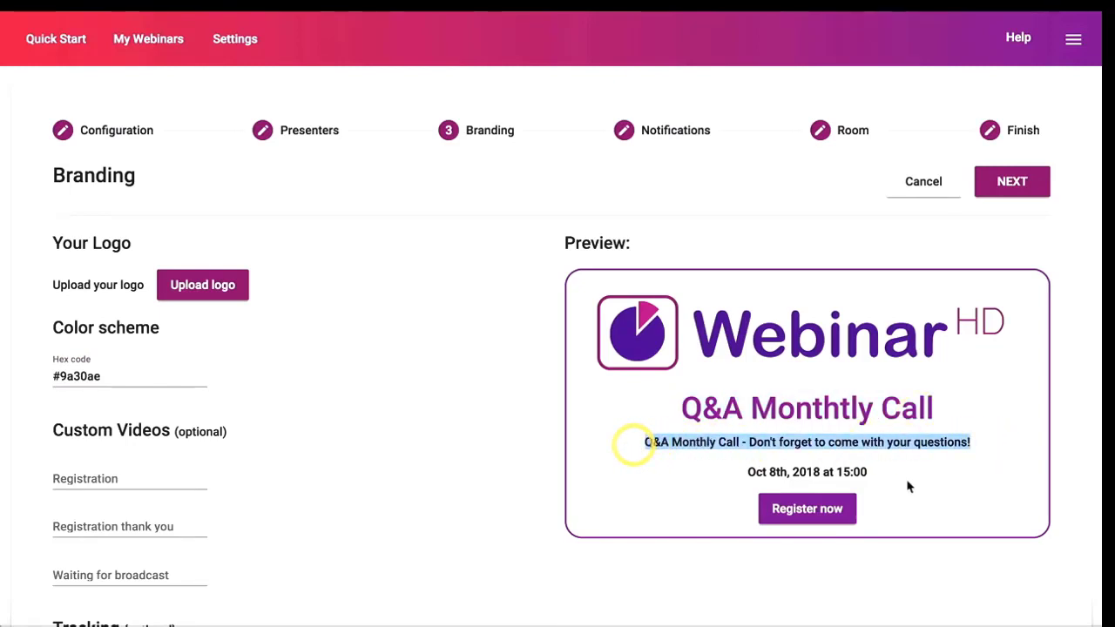
left_click(746, 478)
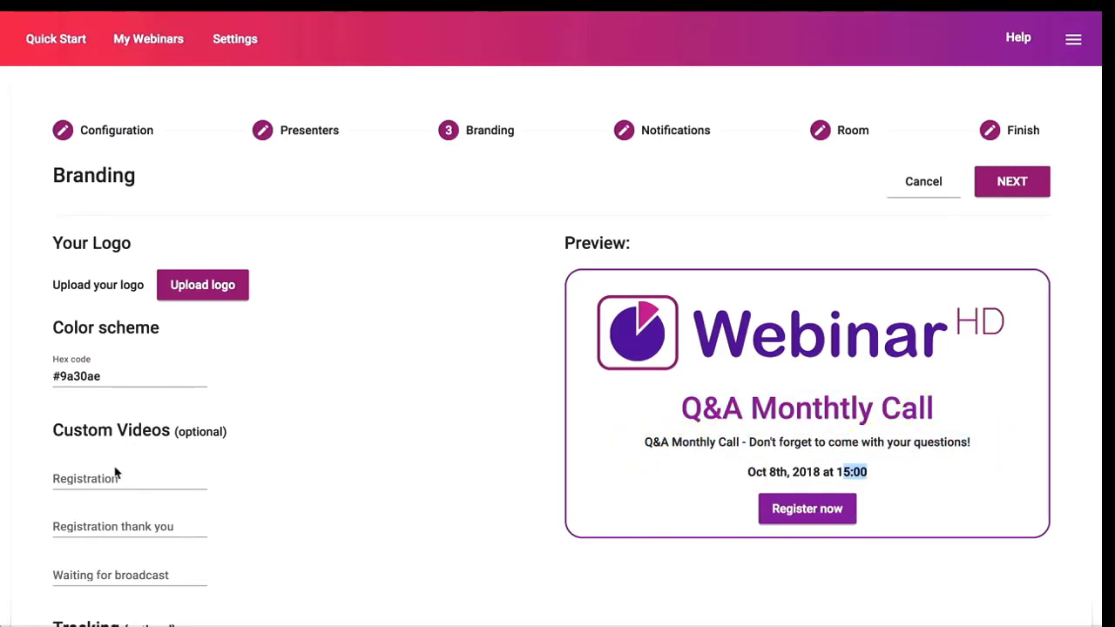
scroll(125, 466, "down", 1)
scroll(124, 466, "down", 3)
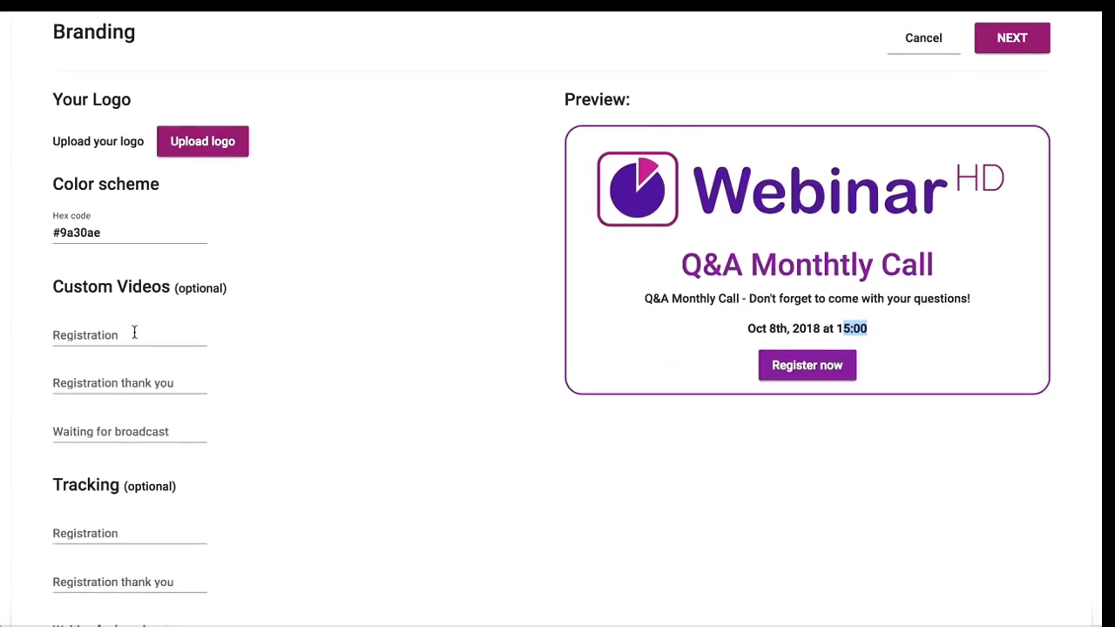
scroll(143, 310, "down", 1)
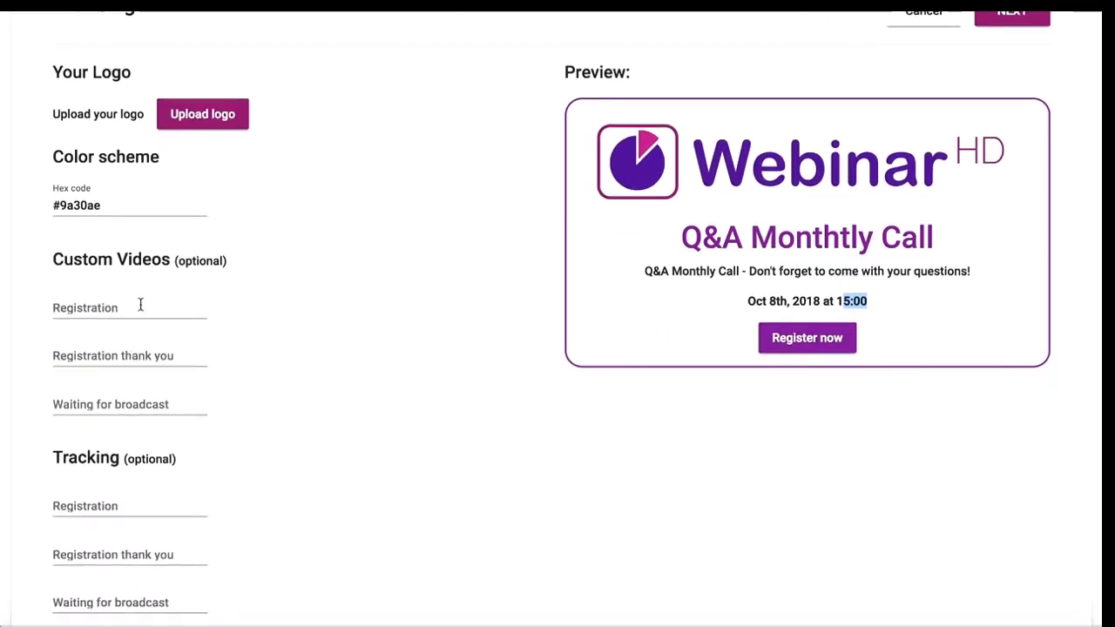
Check the empty Registration, Registration thank you and Waiting for broadcast video fields.
left_click(136, 305)
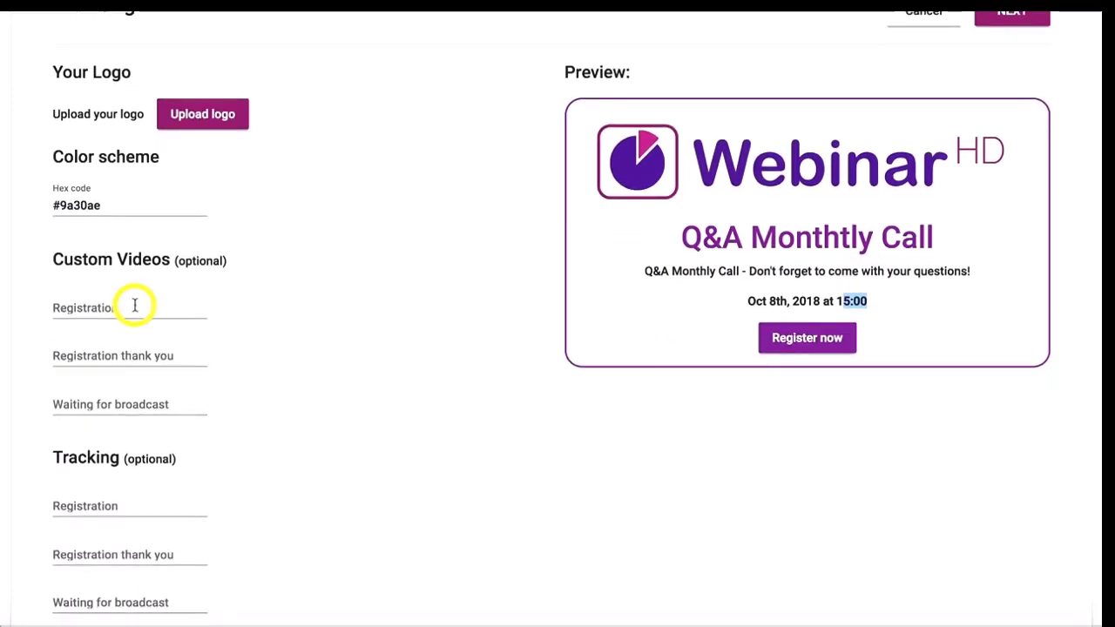
left_click(156, 352)
left_click(144, 404)
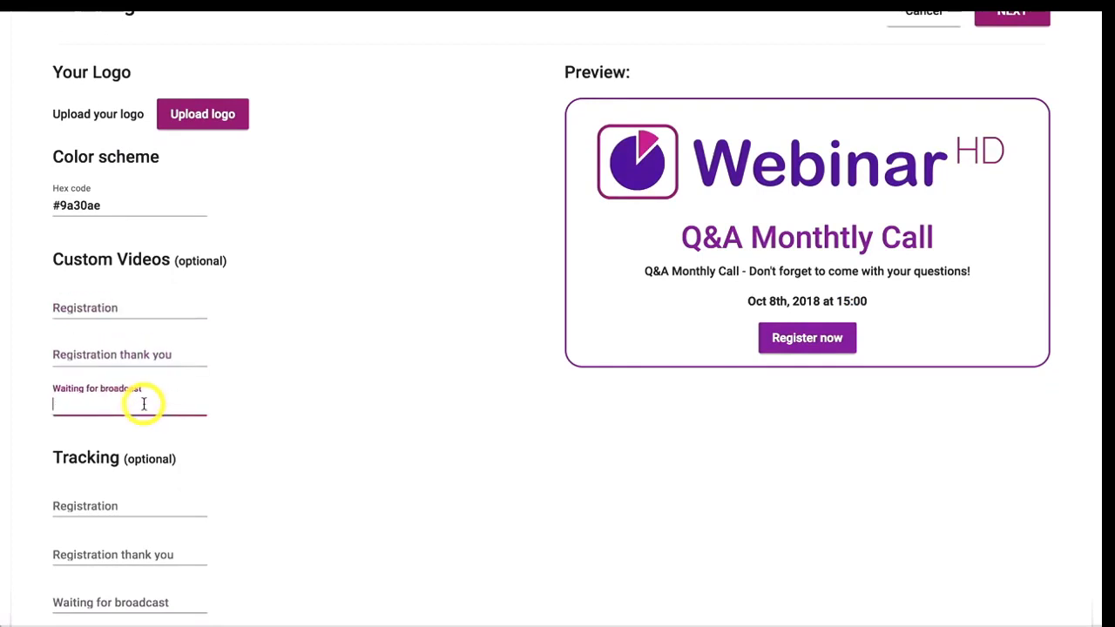
scroll(174, 400, "down", 2)
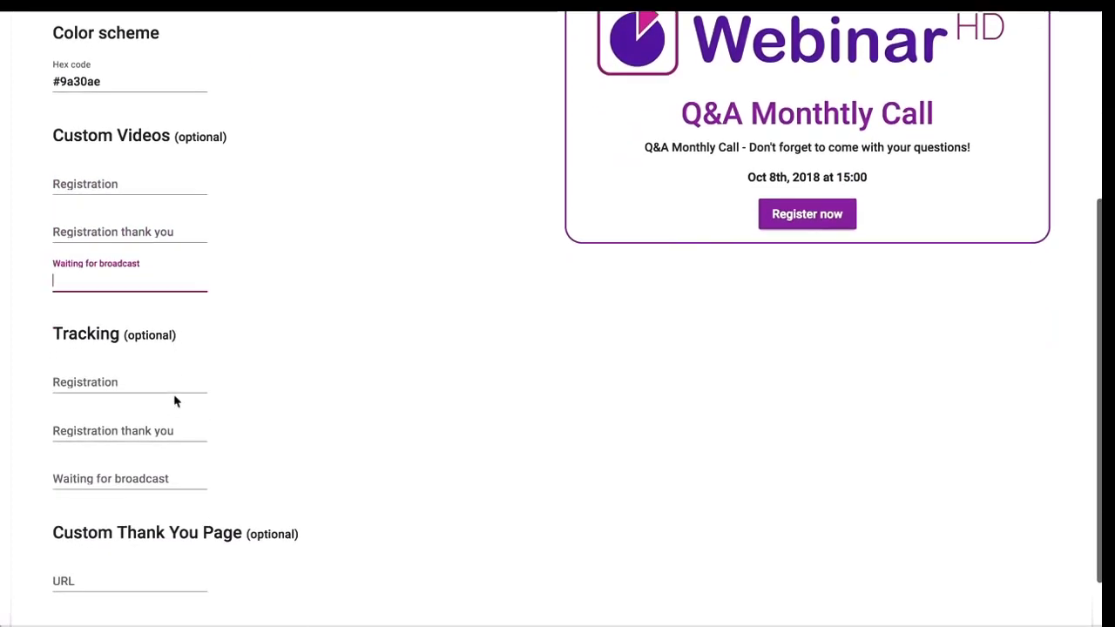
Review the empty tracking fields and the custom thank you page URL.
left_click(125, 338)
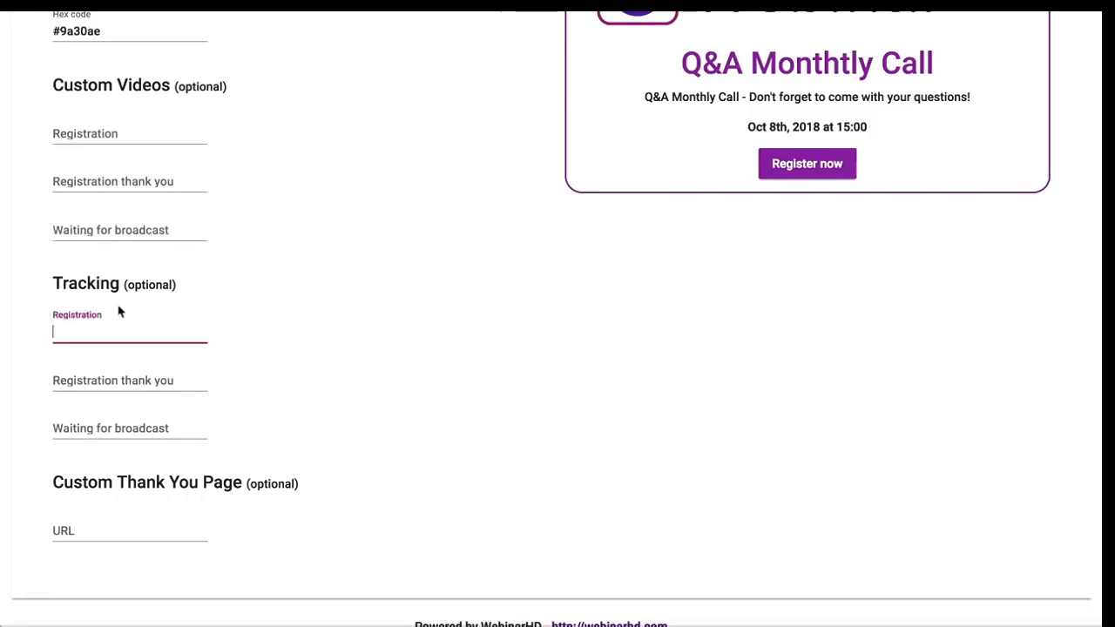
left_click(97, 378)
left_click(124, 429)
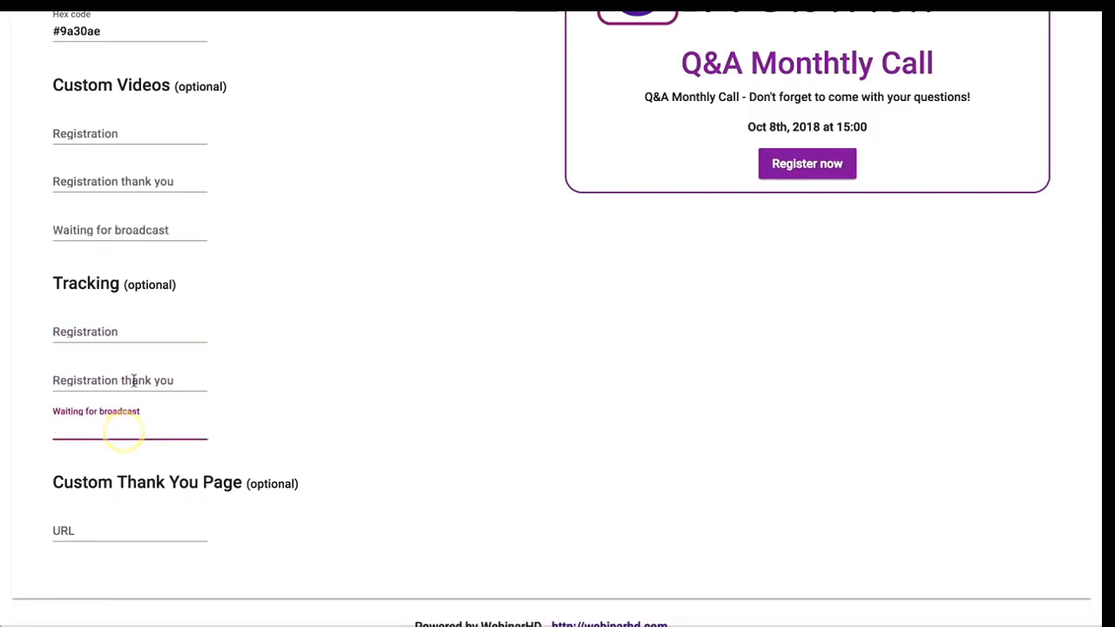
left_click(134, 376)
left_click(134, 328)
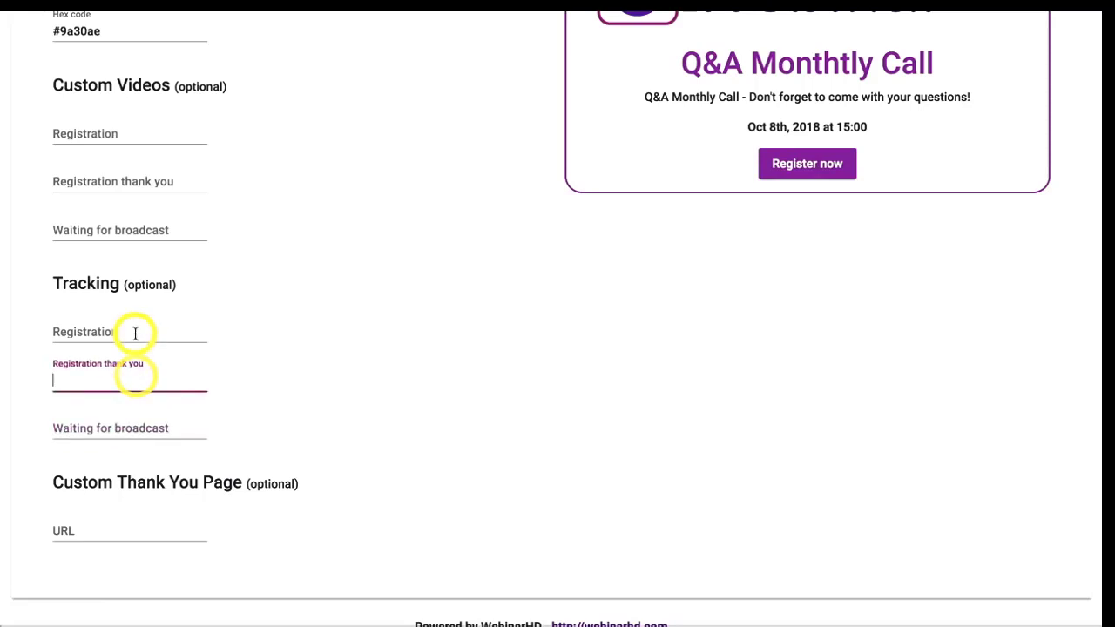
left_click(114, 527)
scroll(279, 408, "up", 1)
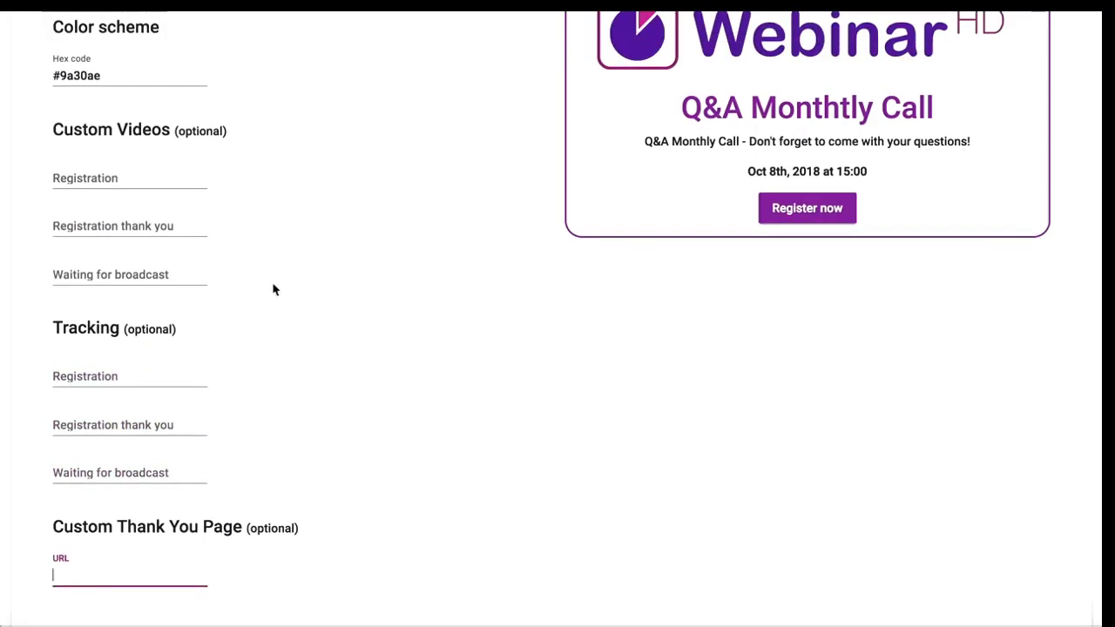
scroll(273, 285, "down", 1)
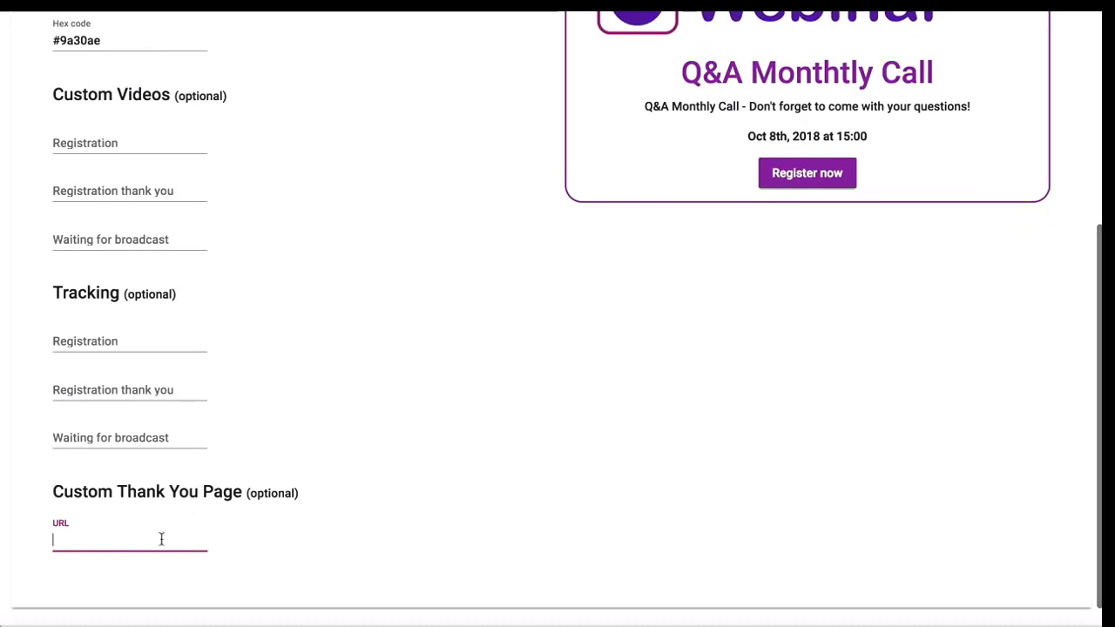
left_click(125, 539)
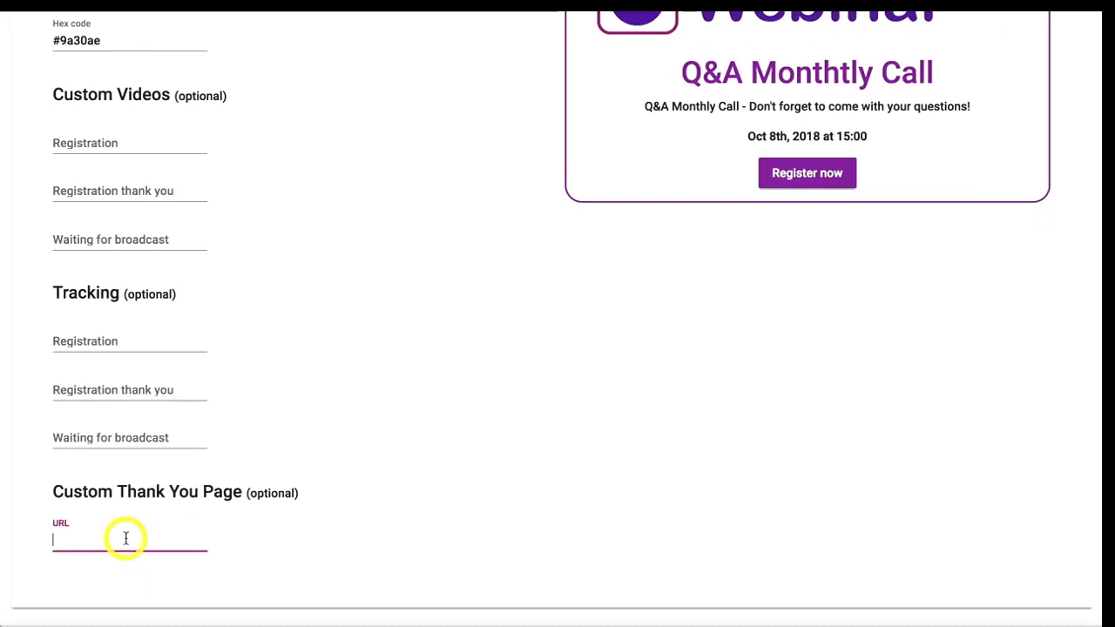
scroll(343, 474, "up", 5)
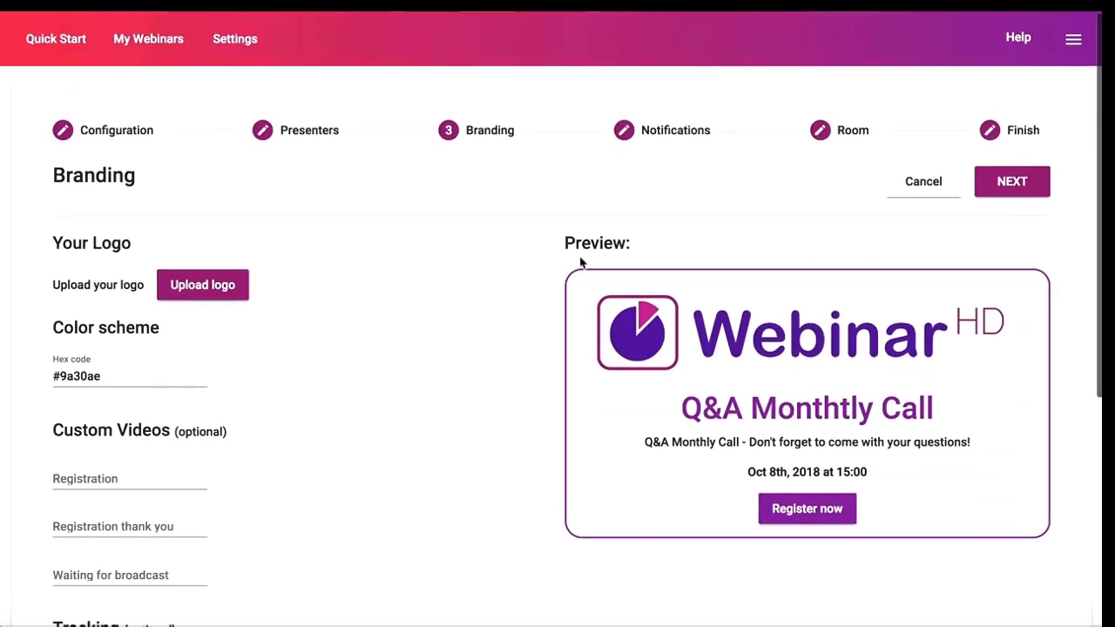
Set the notification reply-to to the support e-mail address, keeping the 1-hour reminder enabled.
left_click(1008, 182)
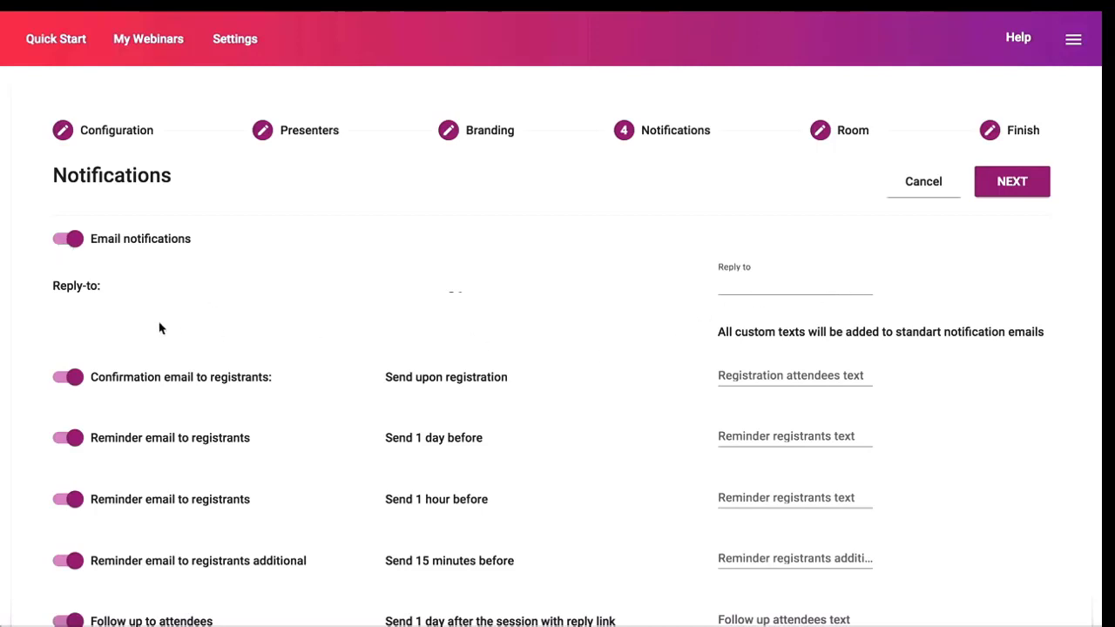
left_click(846, 288)
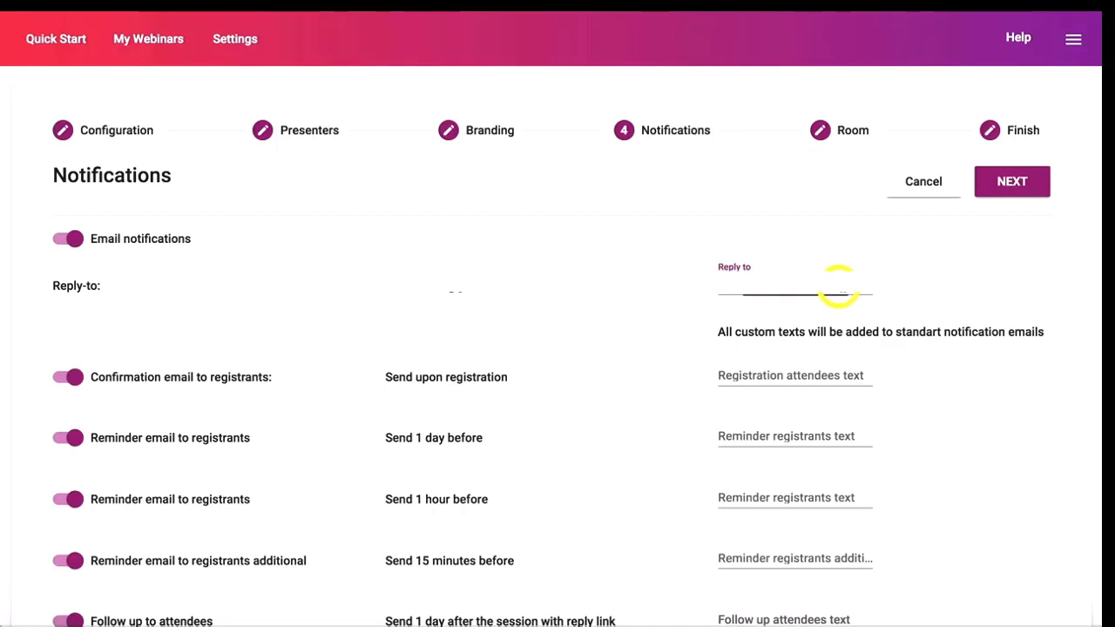
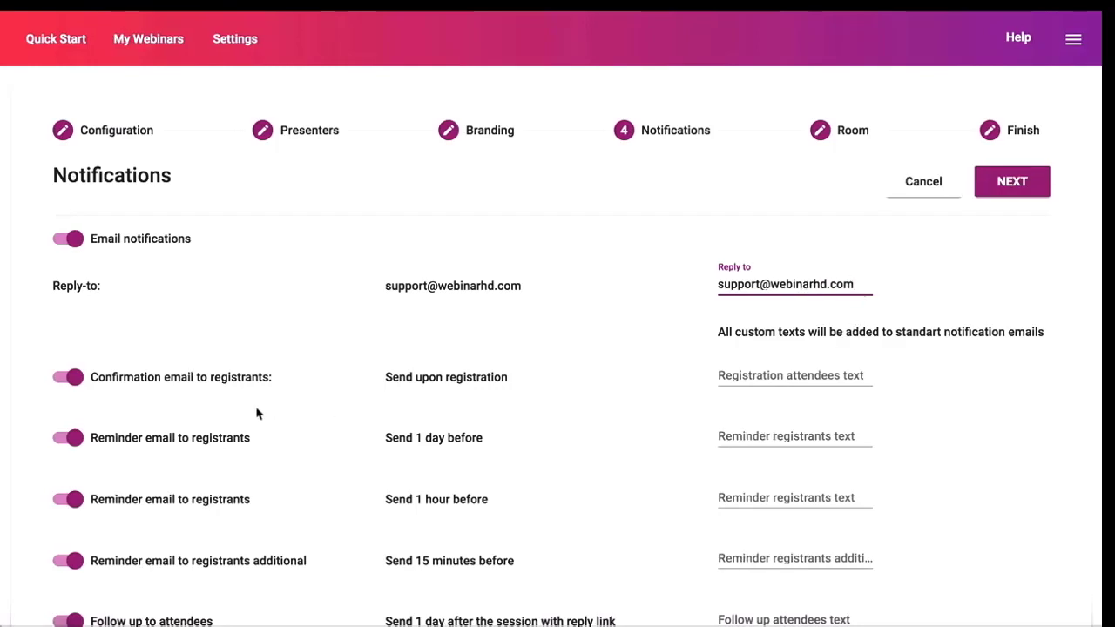
scroll(263, 409, "down", 1)
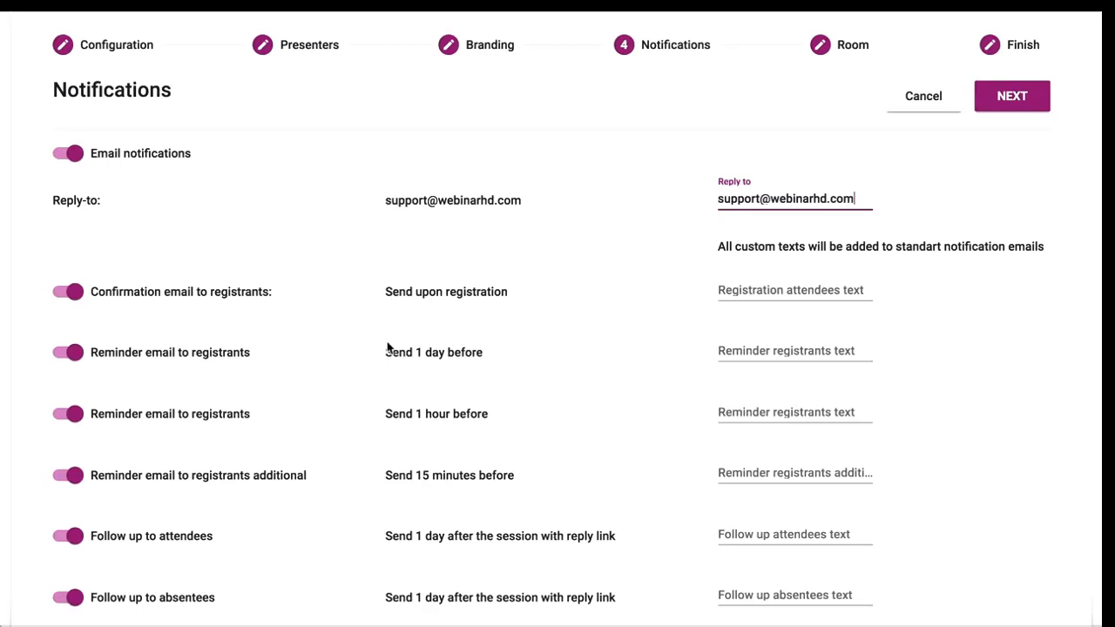
scroll(440, 349, "down", 1)
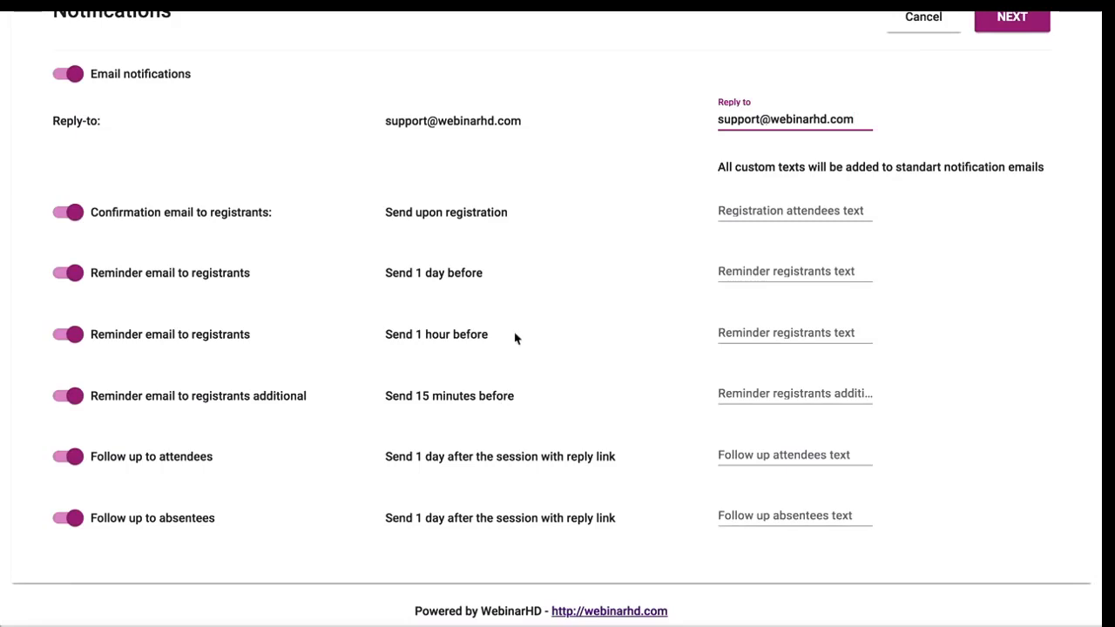
left_click(68, 334)
left_click(68, 334)
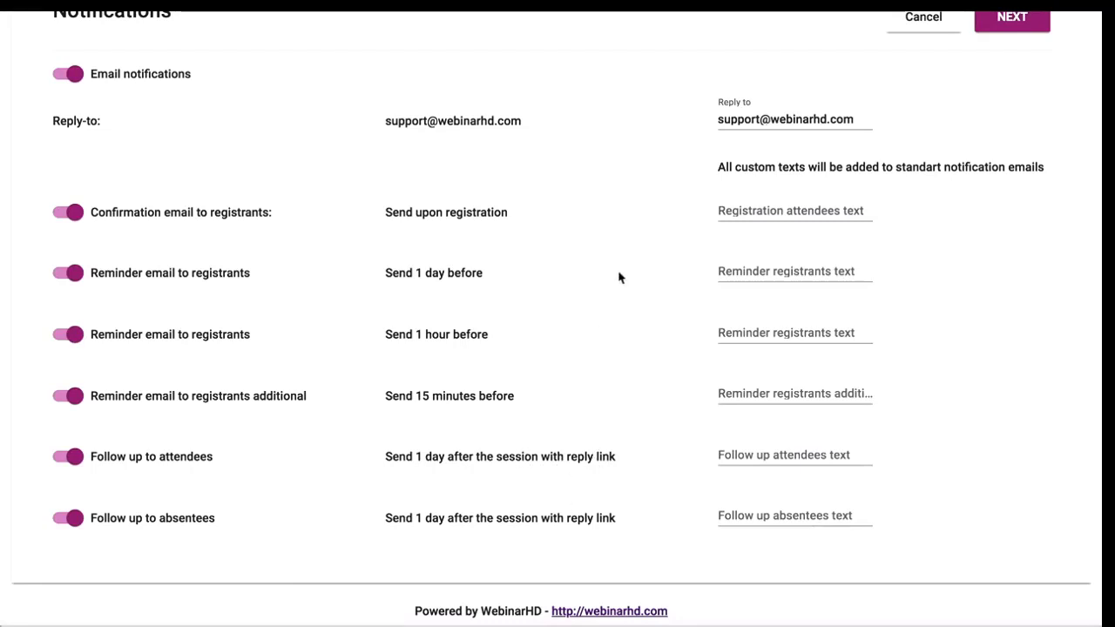
Look over custom text for the confirmation, 1-day, 1-hour and 15-minute emails.
scroll(619, 277, "up", 1)
left_click(754, 300)
left_click(755, 355)
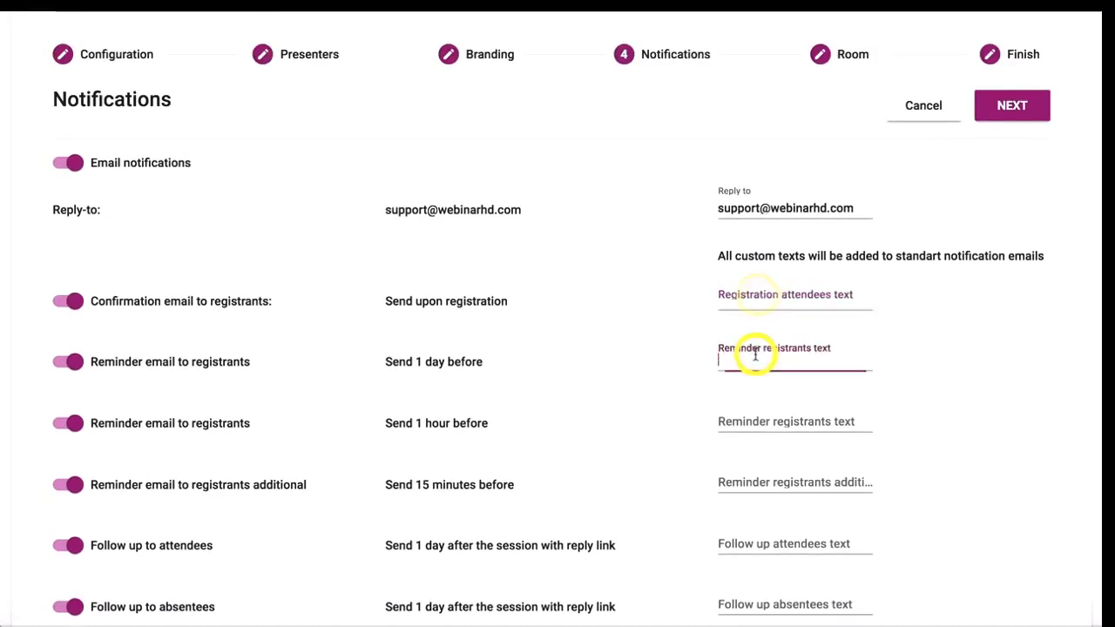
scroll(741, 361, "down", 1)
left_click(759, 352)
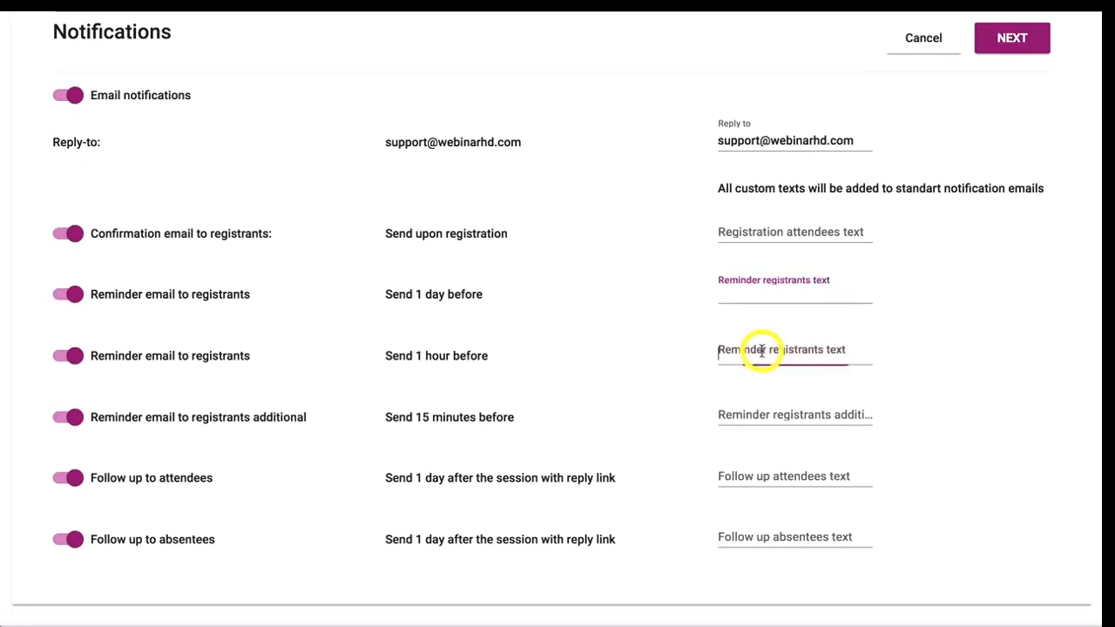
left_click(753, 415)
scroll(580, 311, "up", 2)
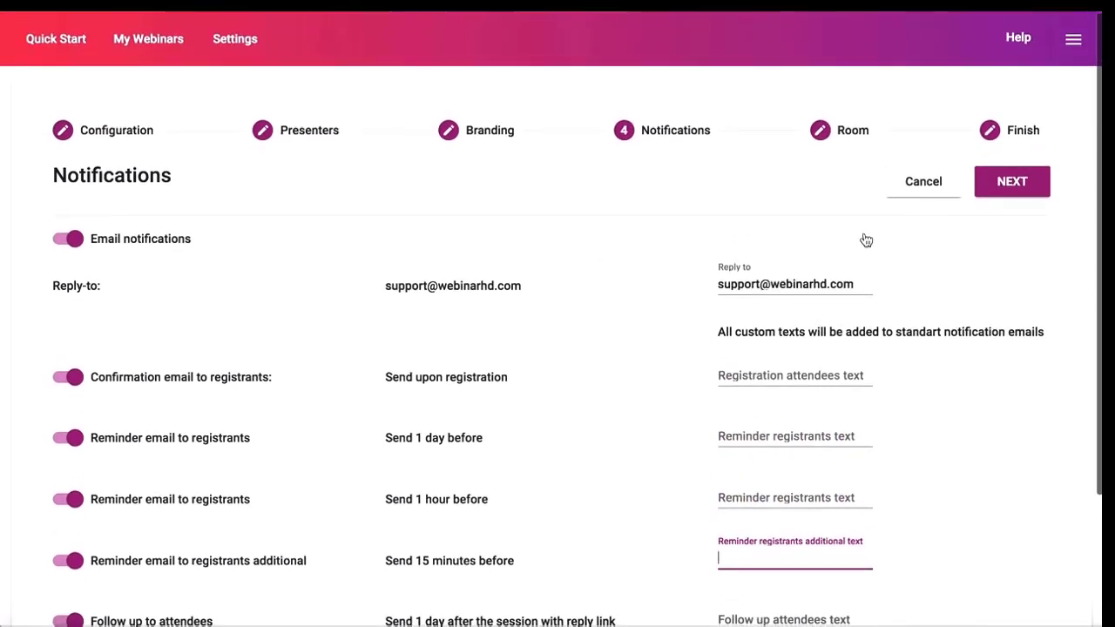
left_click(988, 194)
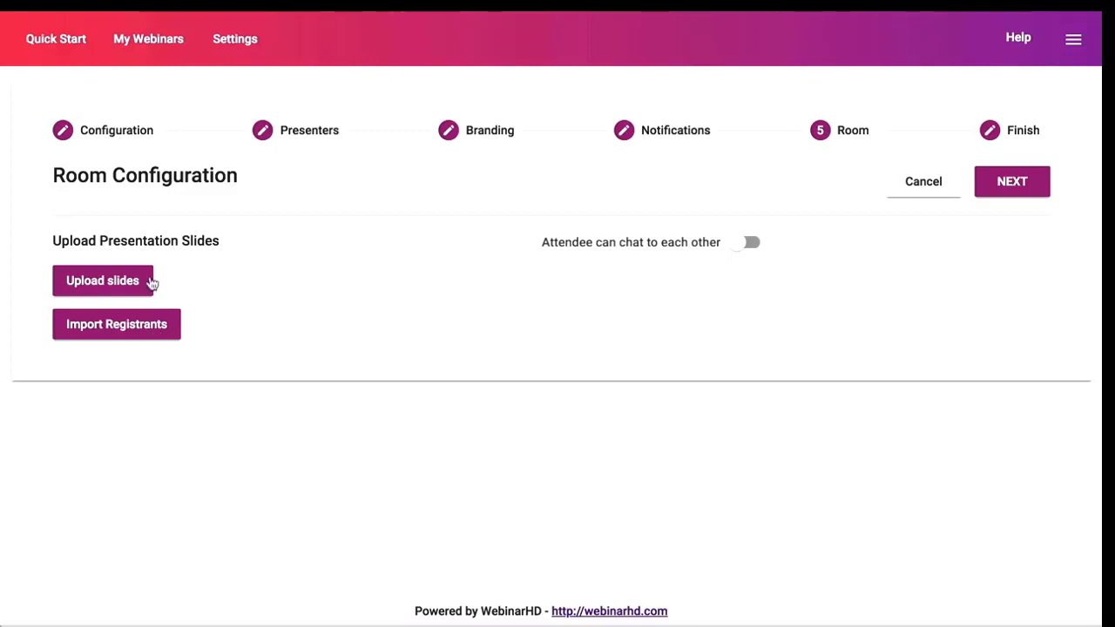
Upload WebinarHD Agency Presentation.pdf, found by searching 'pdf', as the slides.
left_click(117, 289)
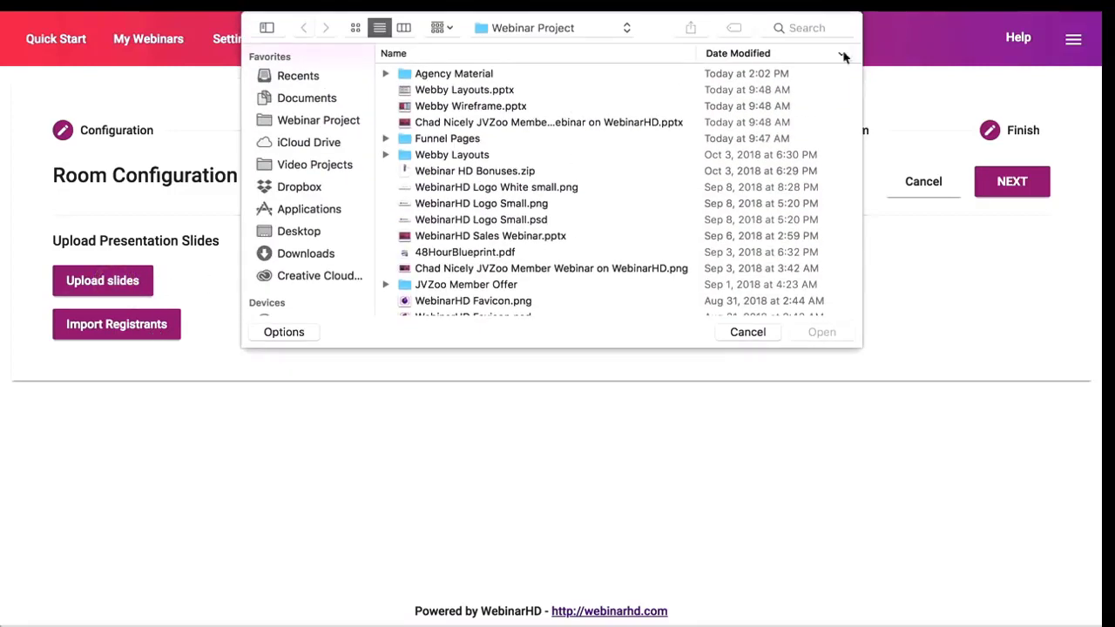
left_click(810, 29)
type("pdf")
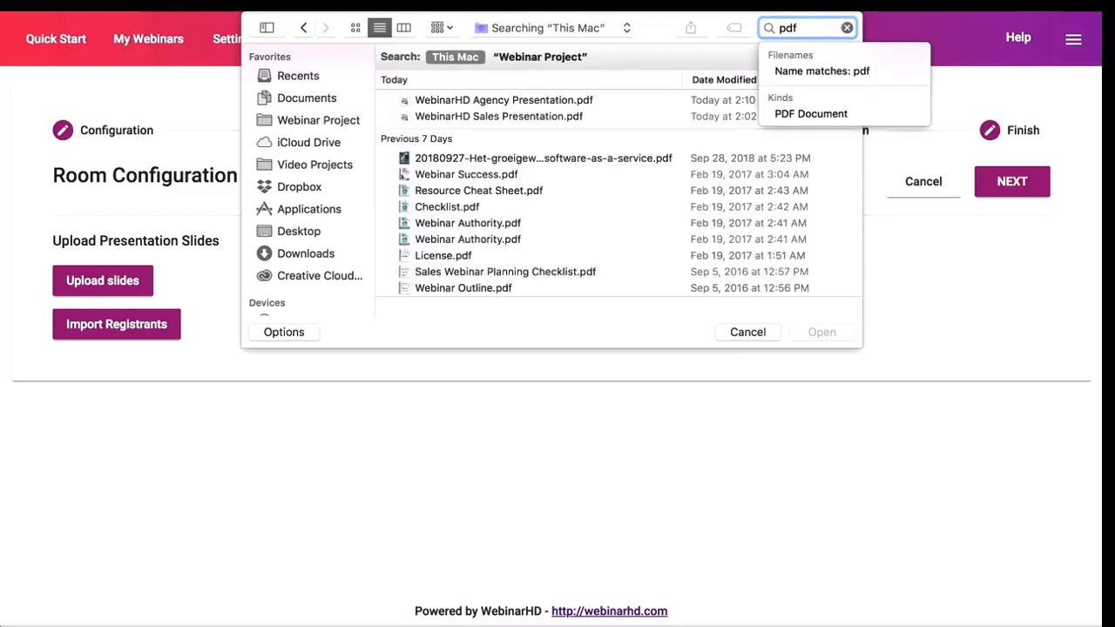
left_click(539, 103)
left_click(823, 332)
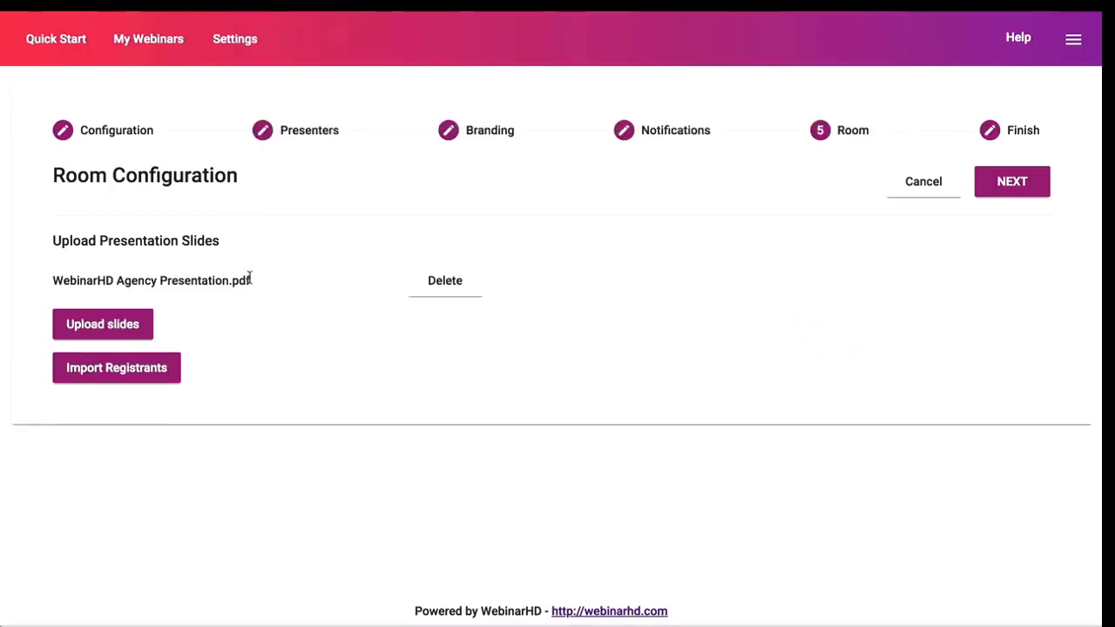
Create the Q&A Webinar, copy its invite link, and open My Webinars.
left_click(1002, 186)
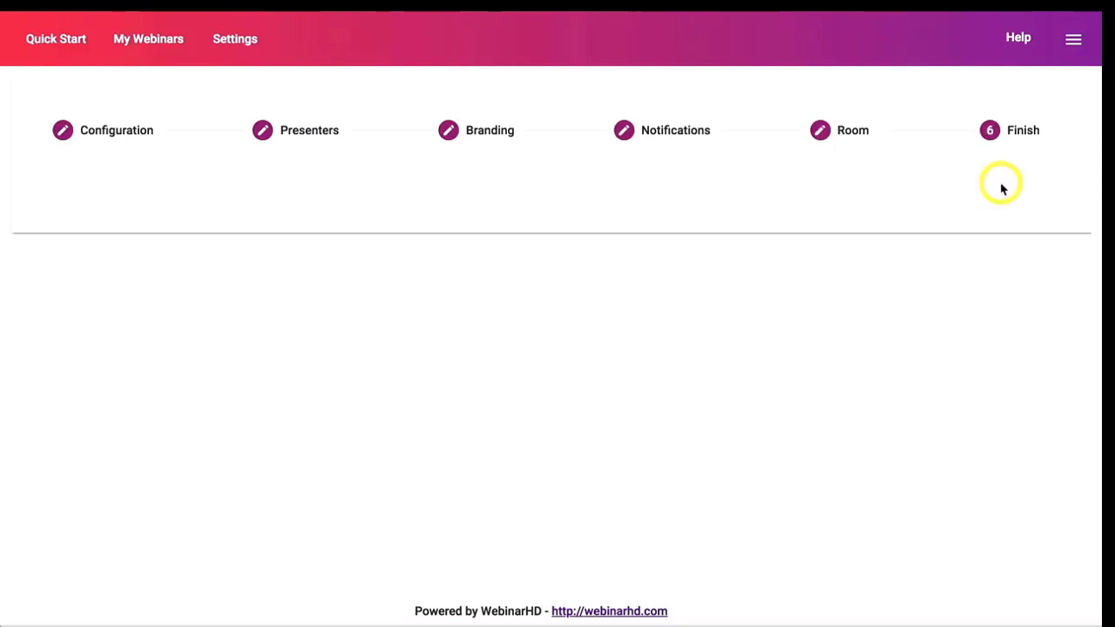
left_click(552, 180)
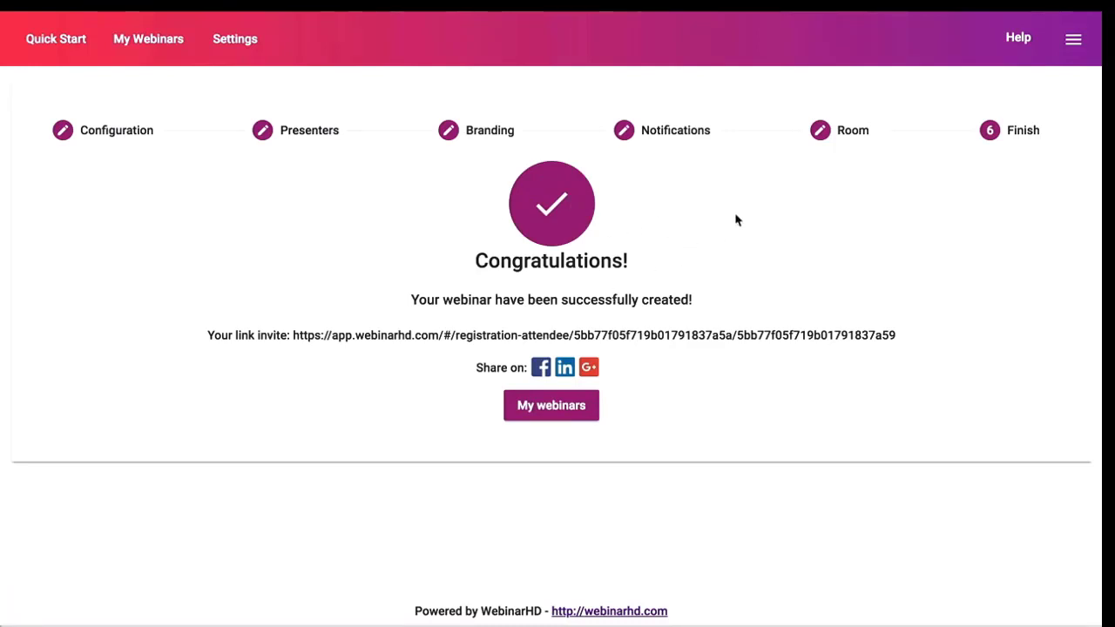
left_click(608, 337)
left_click(552, 407)
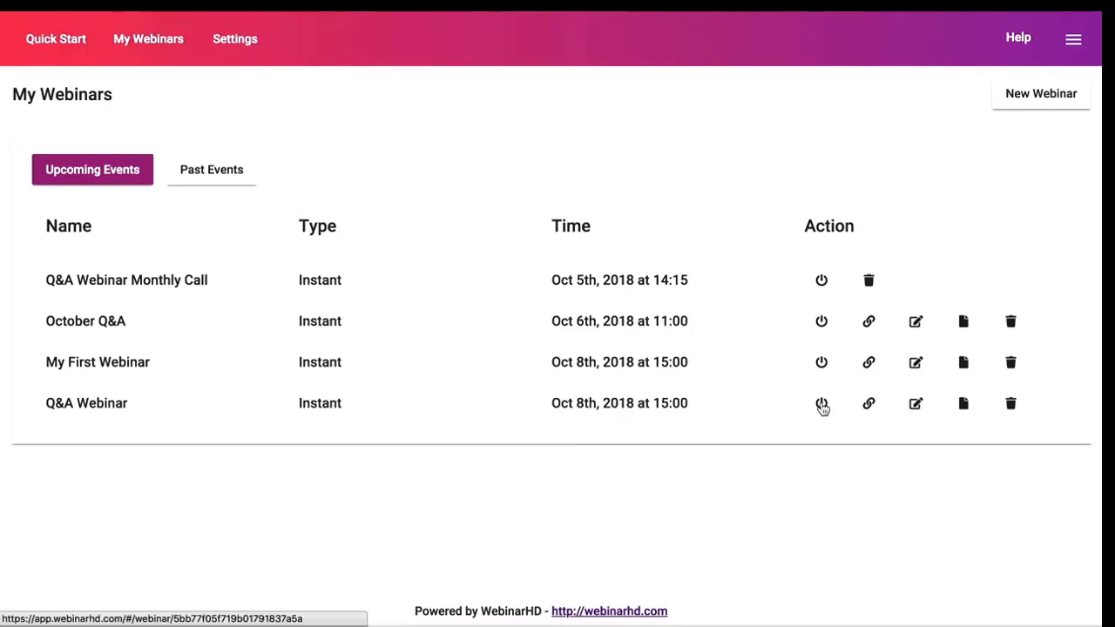
Copy the Q&A Webinar's invite link and review its settings, cancelling without changes.
left_click(870, 404)
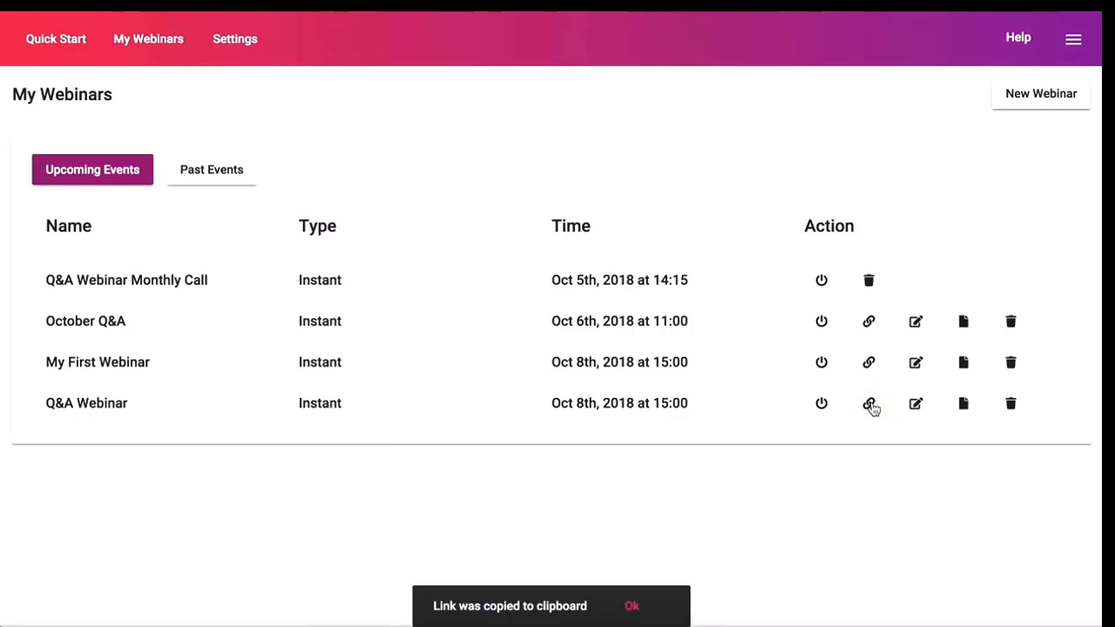
left_click(916, 406)
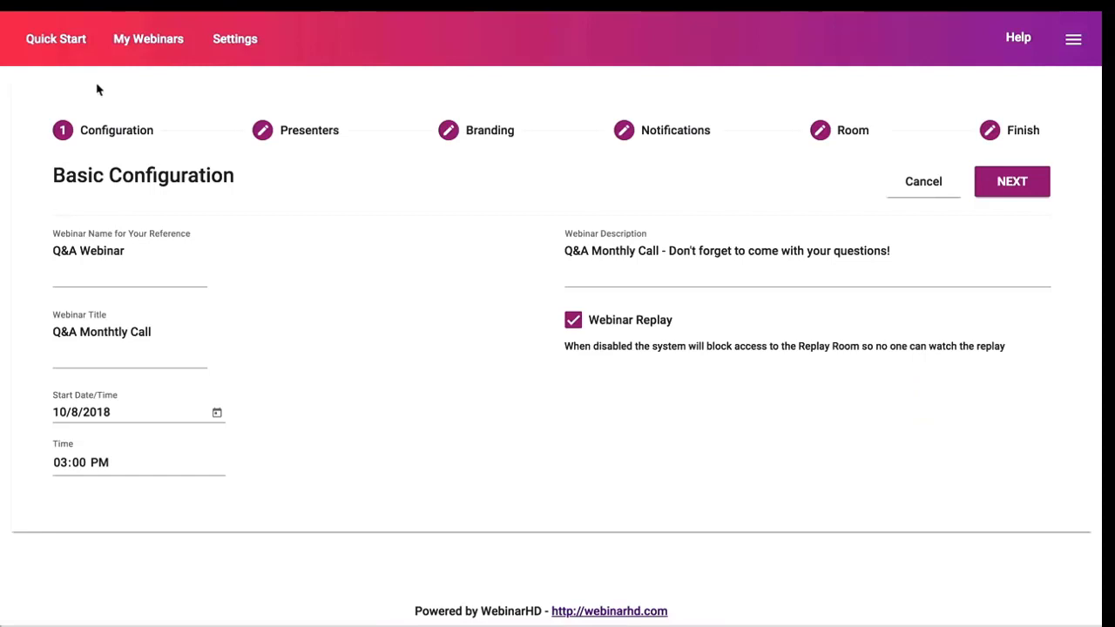
left_click(923, 185)
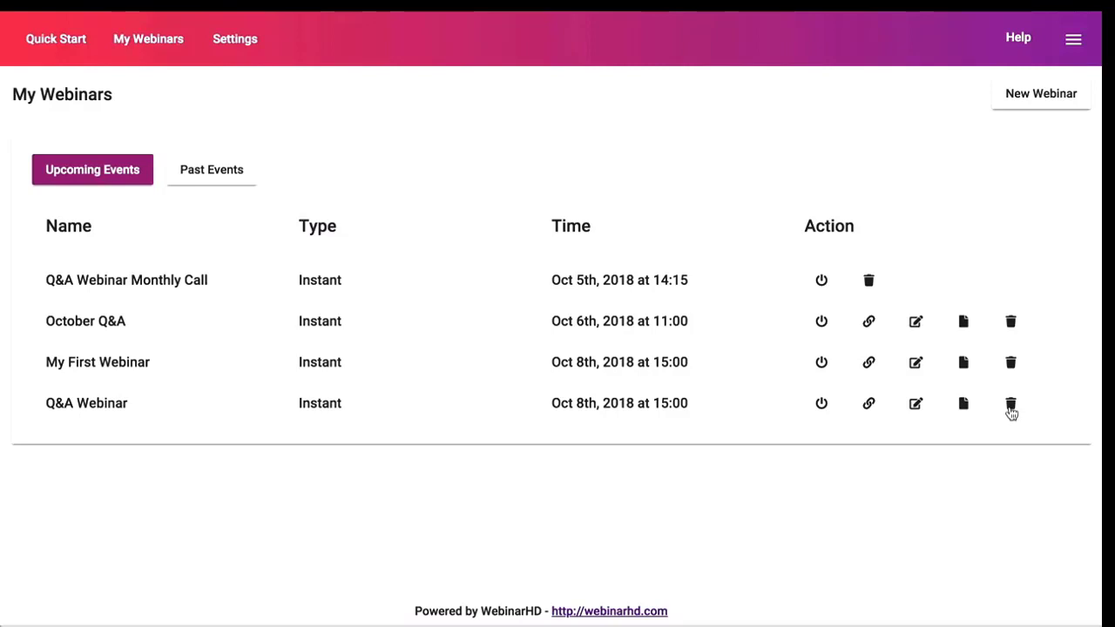
Open the replay of the Oct 4th, 2018 webinar from Past Events.
left_click(243, 178)
scroll(187, 549, "down", 1)
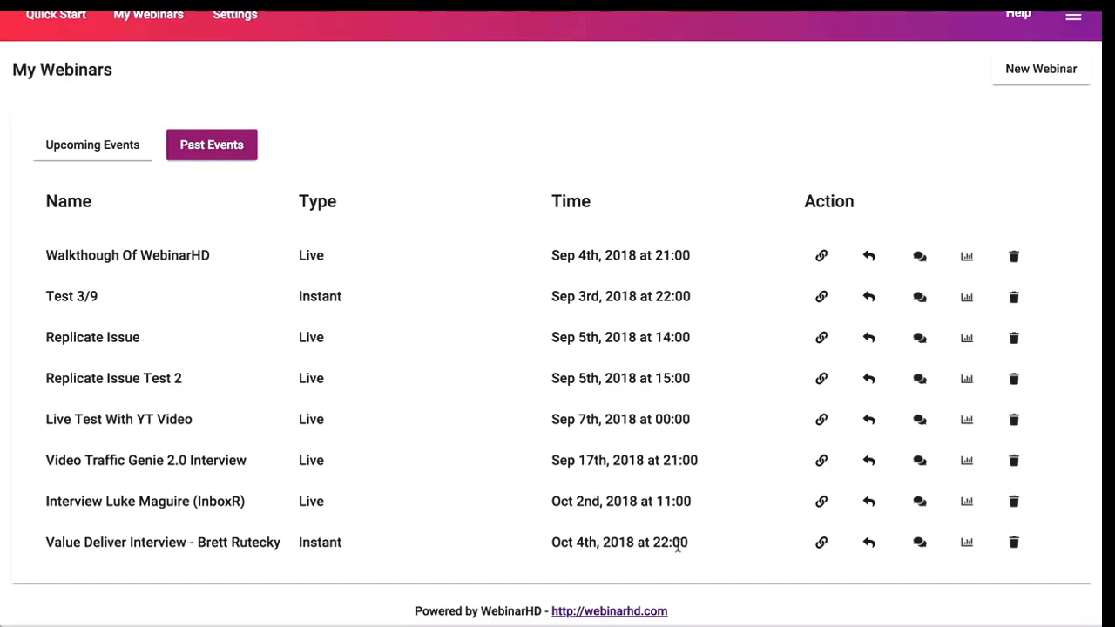
left_click(869, 544)
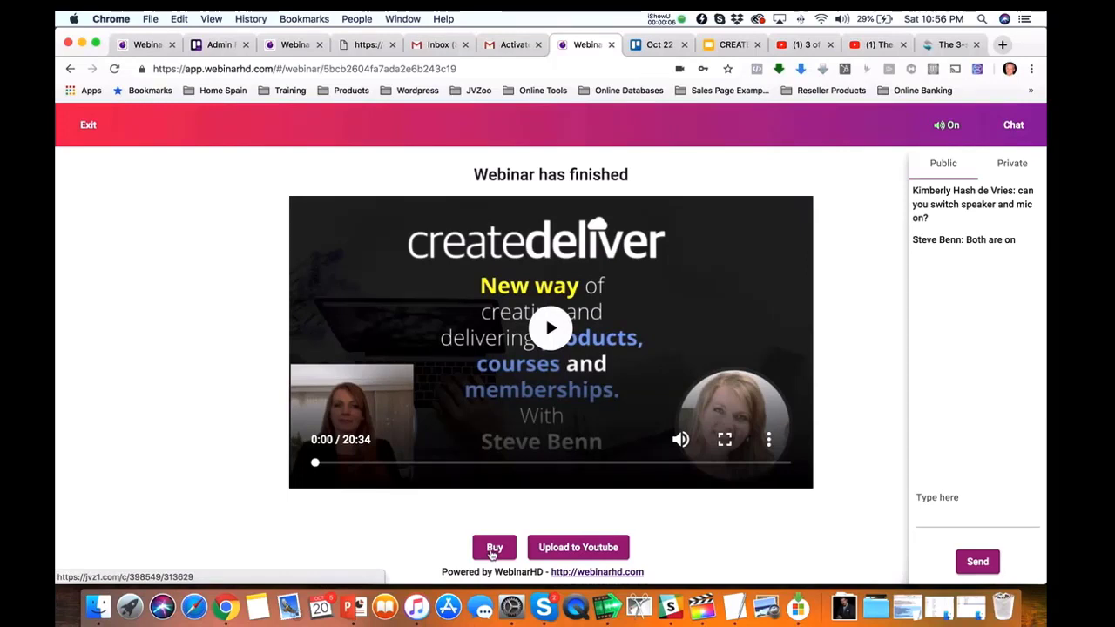
Upload the Oct 4th recording to YouTube via the Google account and channel, then return to Past Events.
left_click(586, 549)
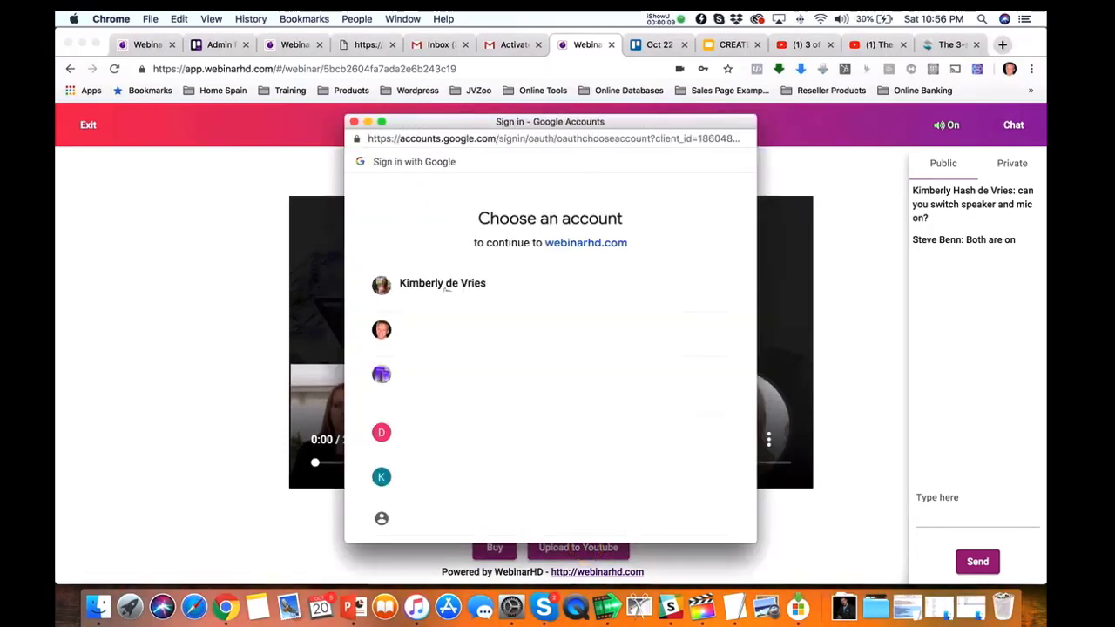
left_click(392, 329)
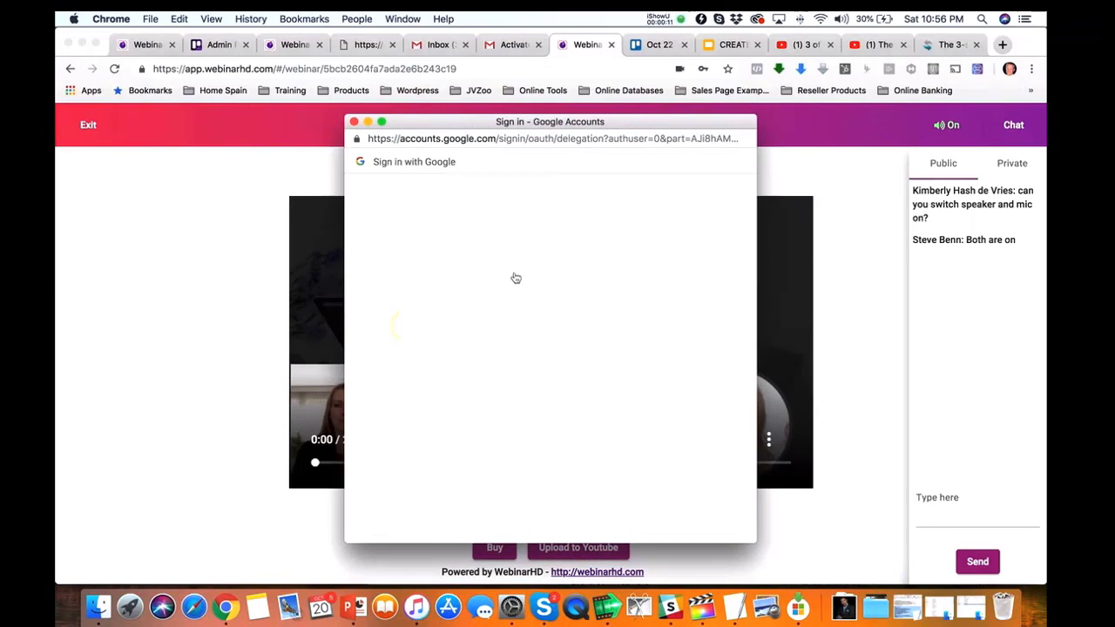
left_click(444, 282)
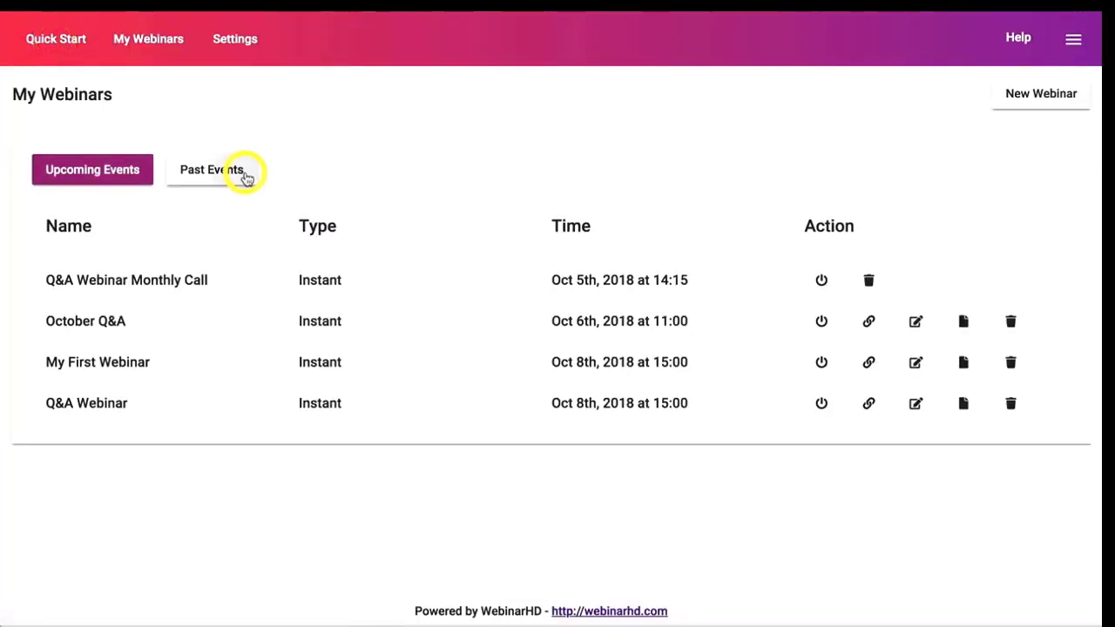
left_click(243, 172)
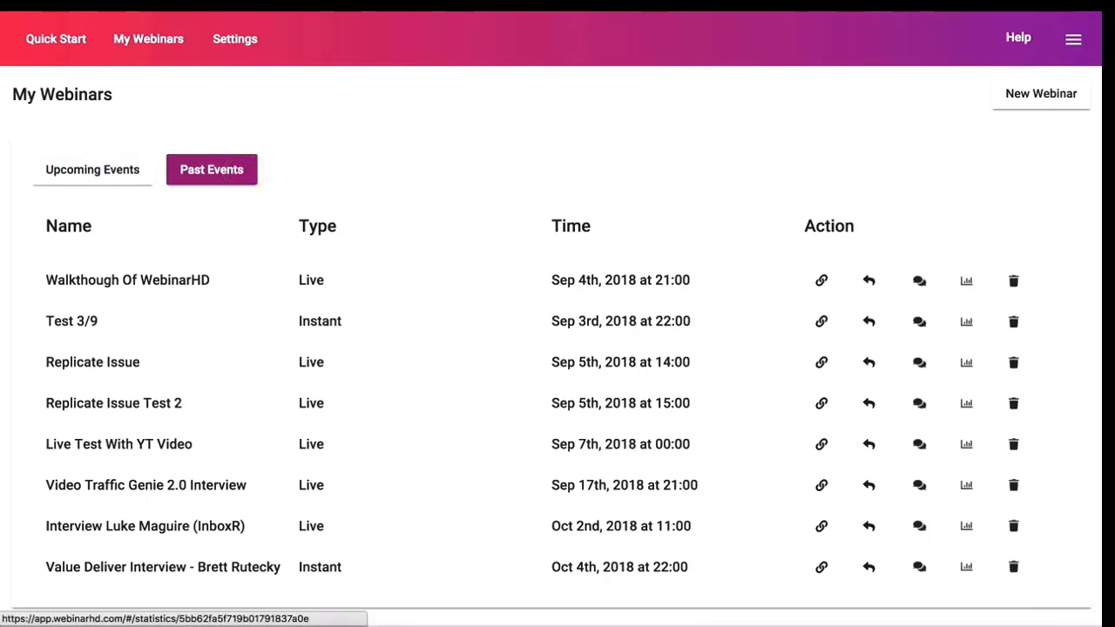